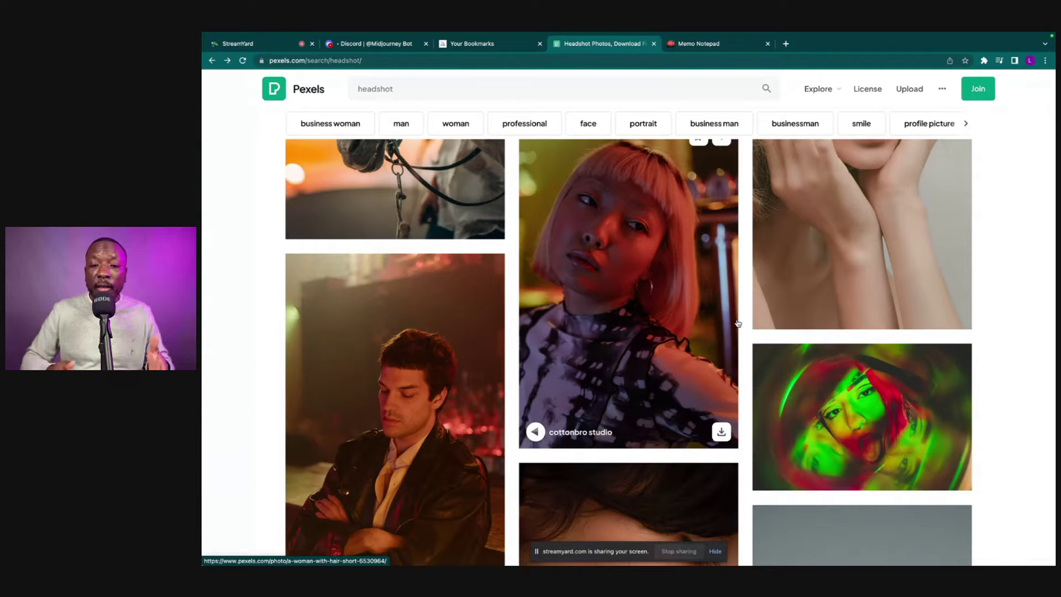
- Scroll the Pexels headshot results to the braided portrait with a red ribbon, then go to the Midjourney Bot chat
scroll(822, 334, down, 3)
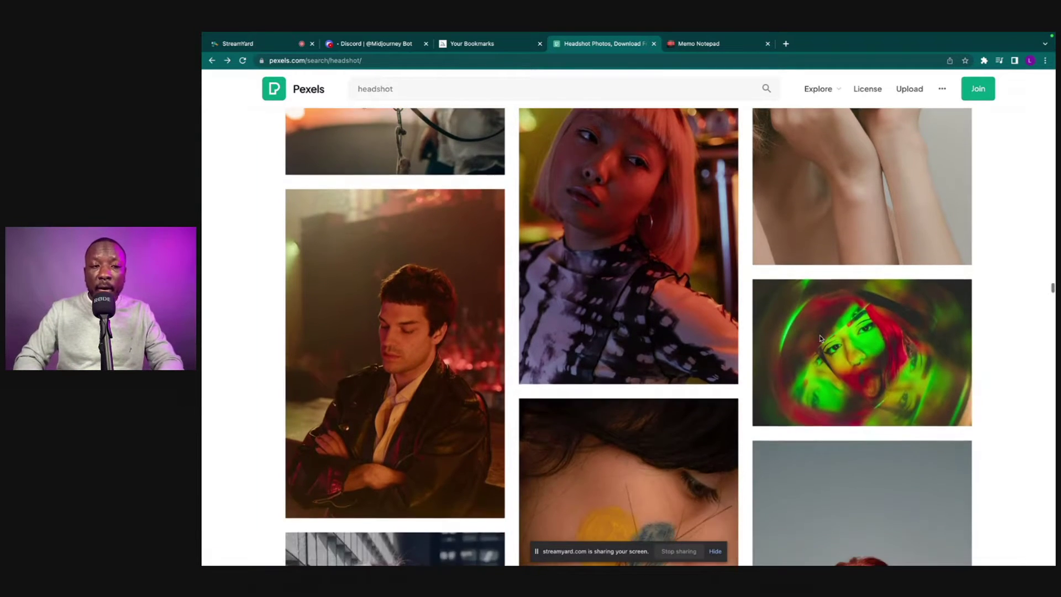
scroll(820, 339, down, 6)
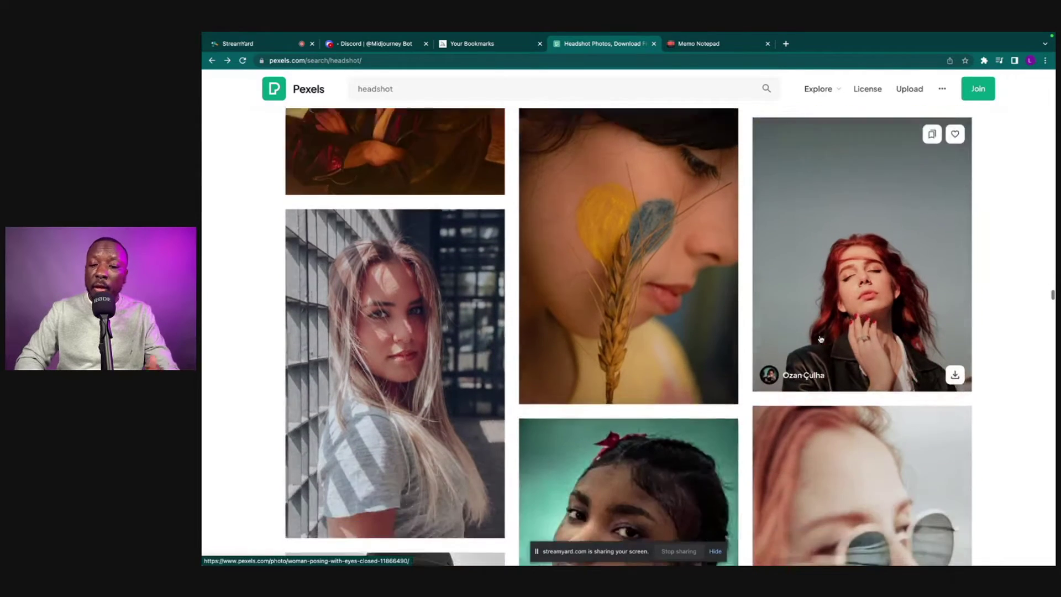
scroll(821, 339, down, 2)
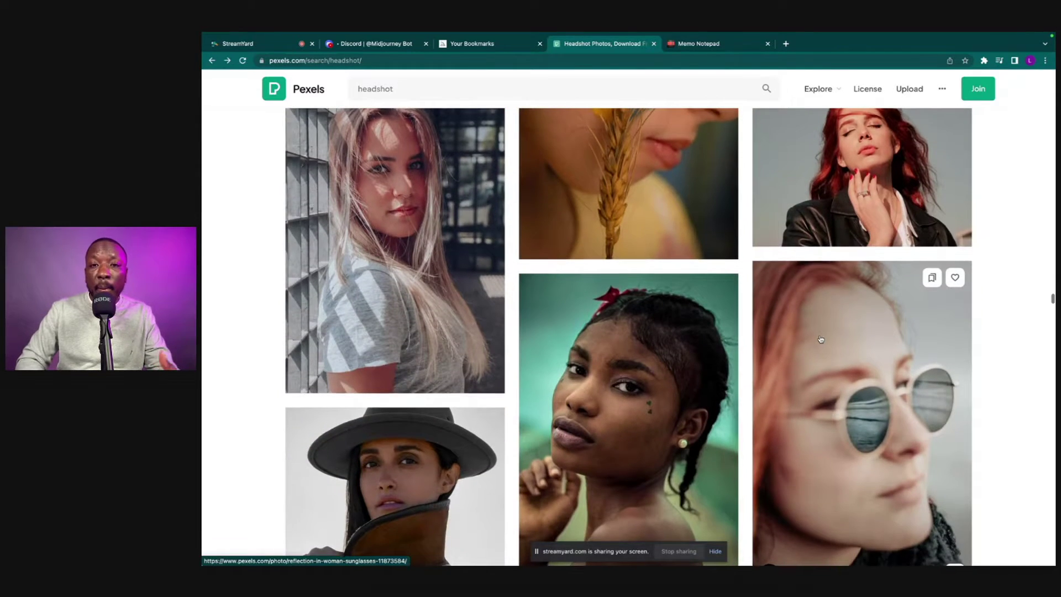
scroll(821, 339, down, 1)
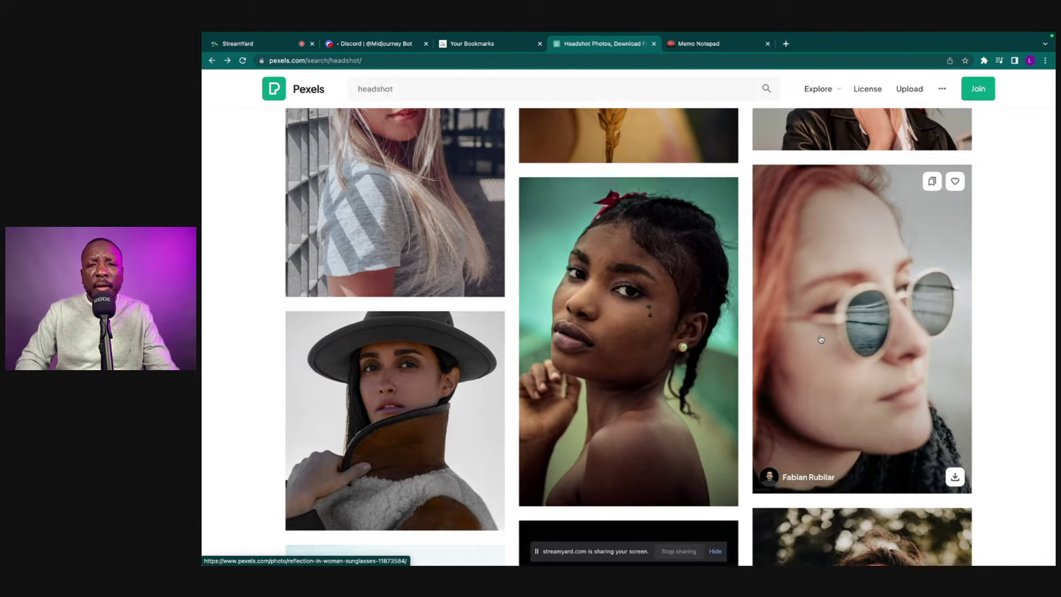
scroll(820, 340, down, 1)
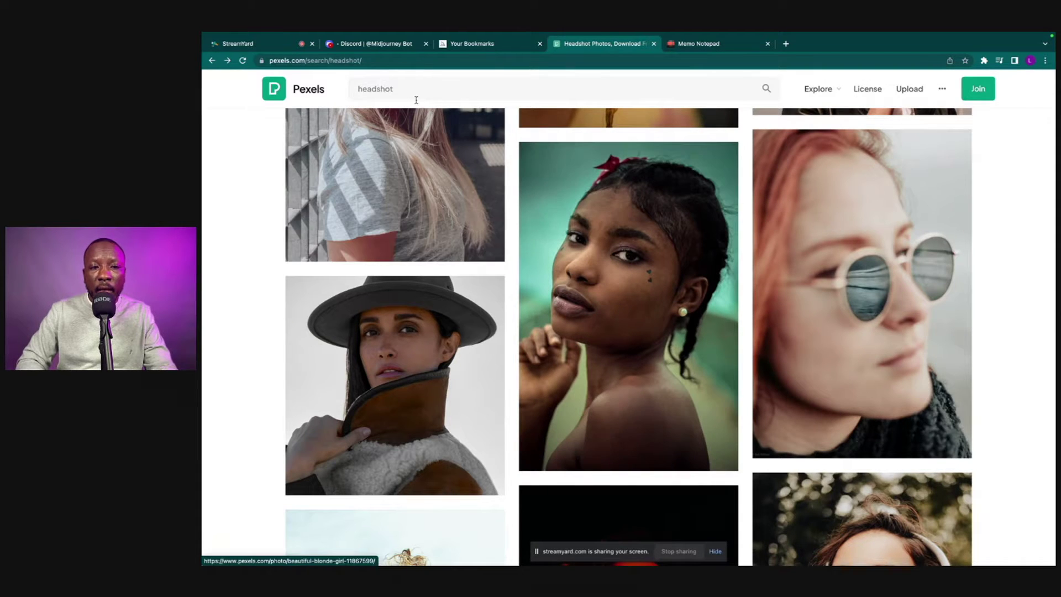
click(381, 44)
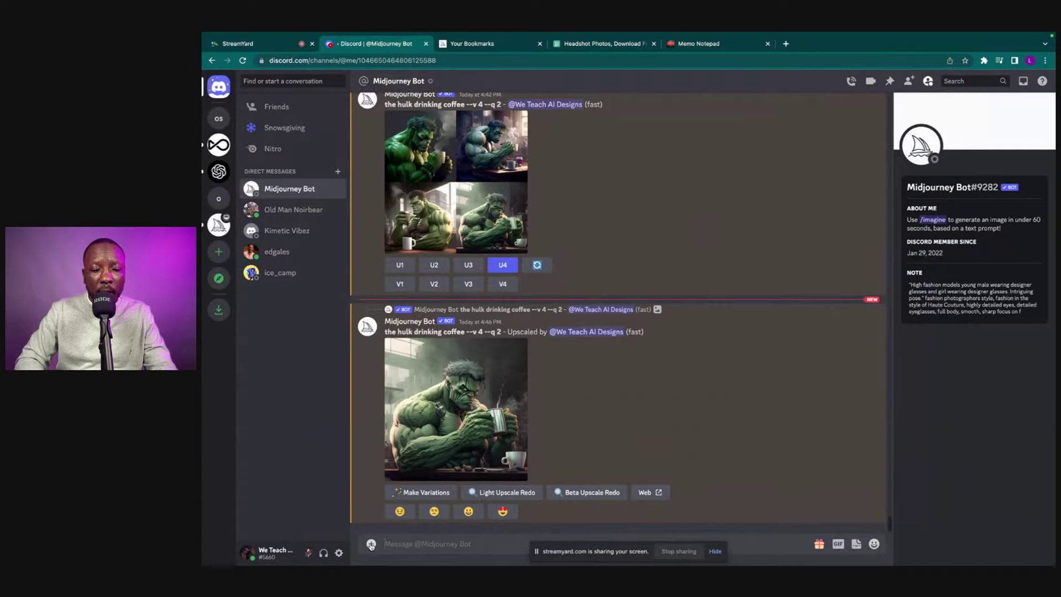
- Attach pexels-kwaku-griffin-14379737.jpg from Downloads and send it to the Midjourney Bot
drag(579, 551, 883, 482)
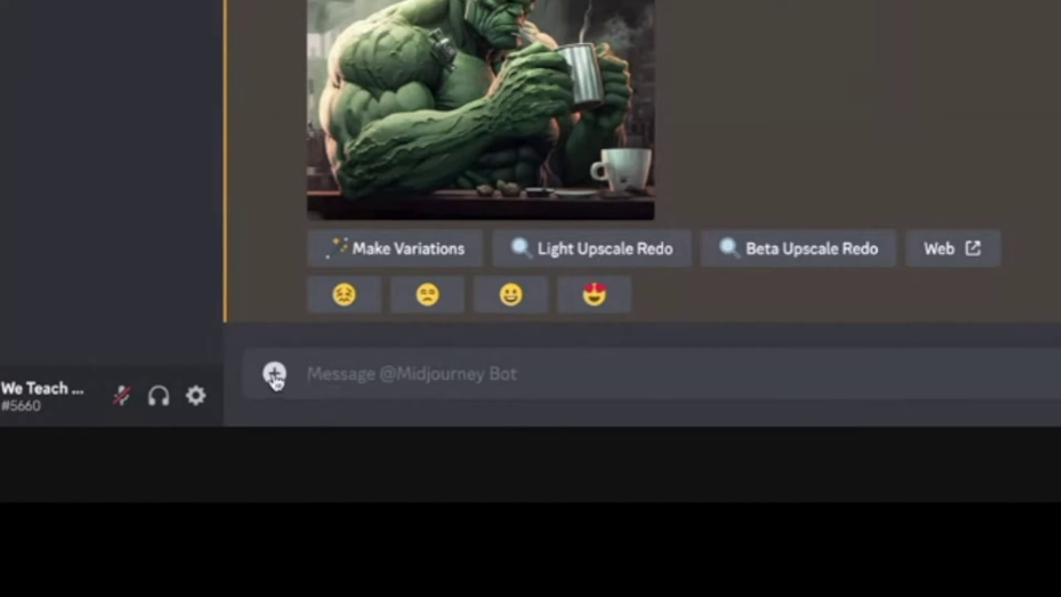
click(274, 380)
click(274, 376)
click(274, 376)
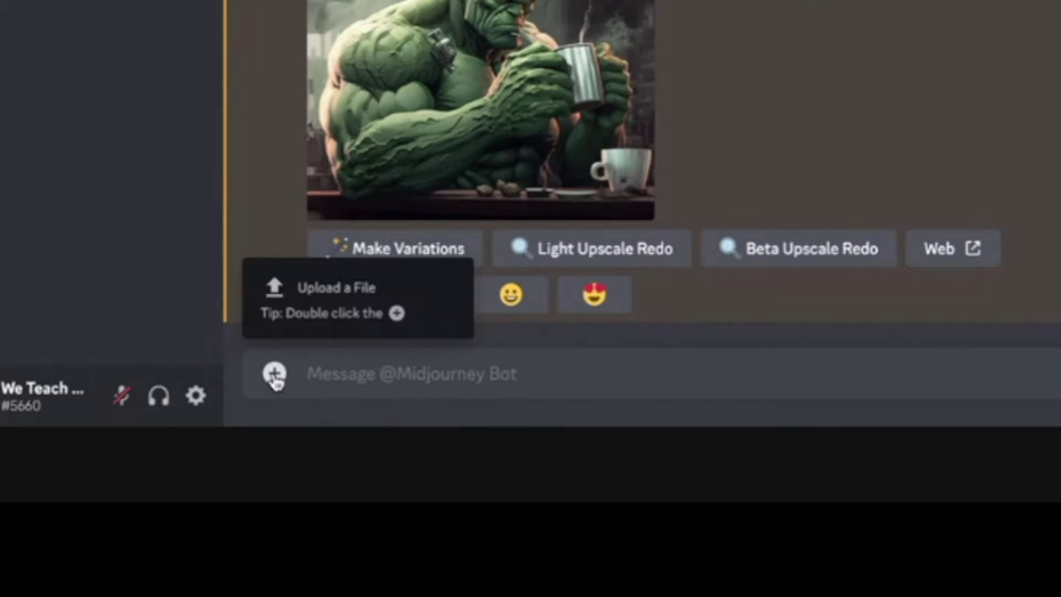
click(330, 289)
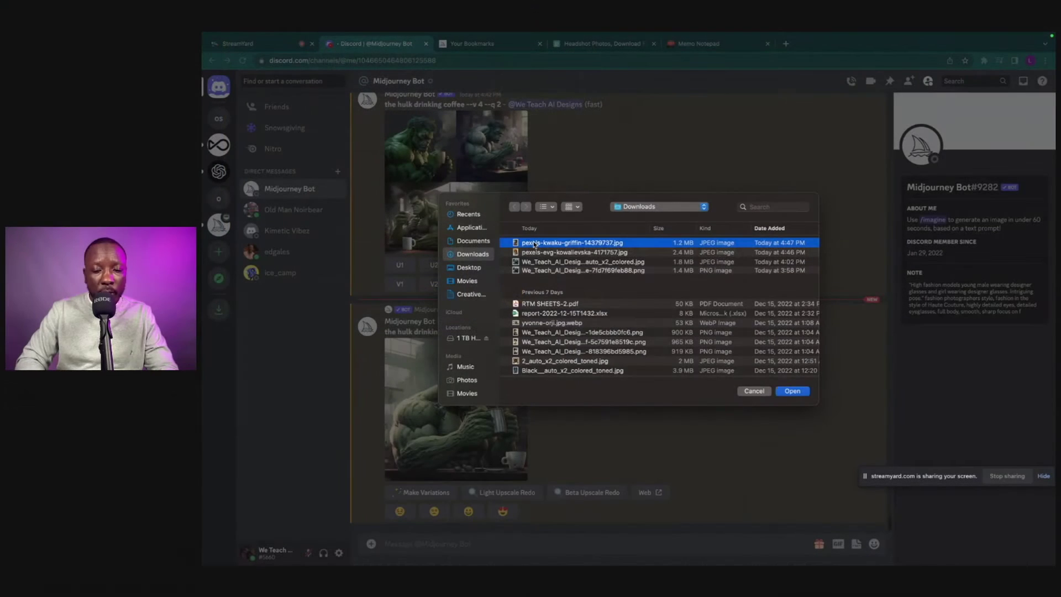
key(space)
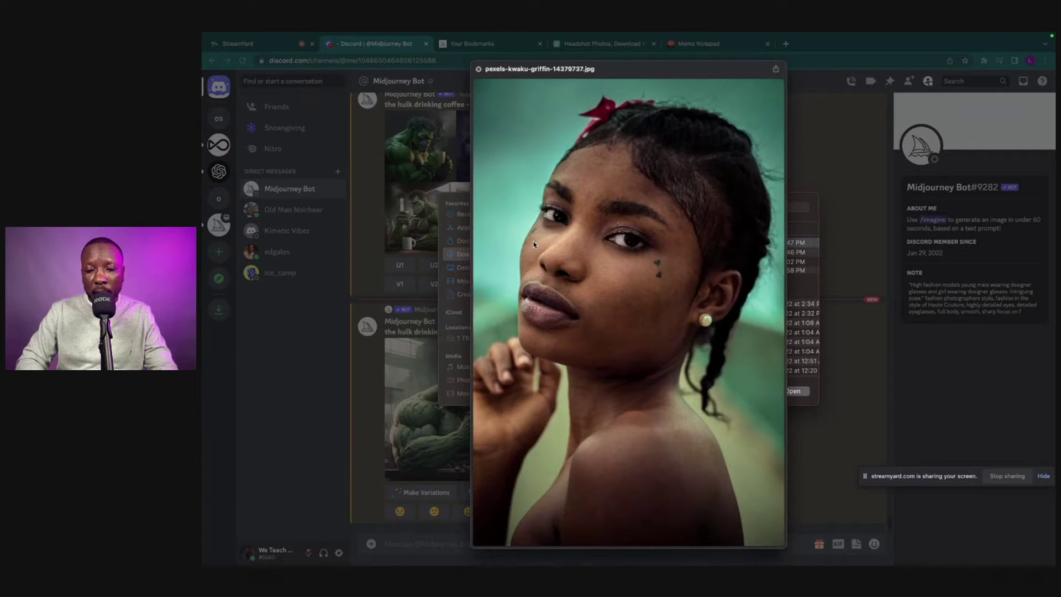
key(space)
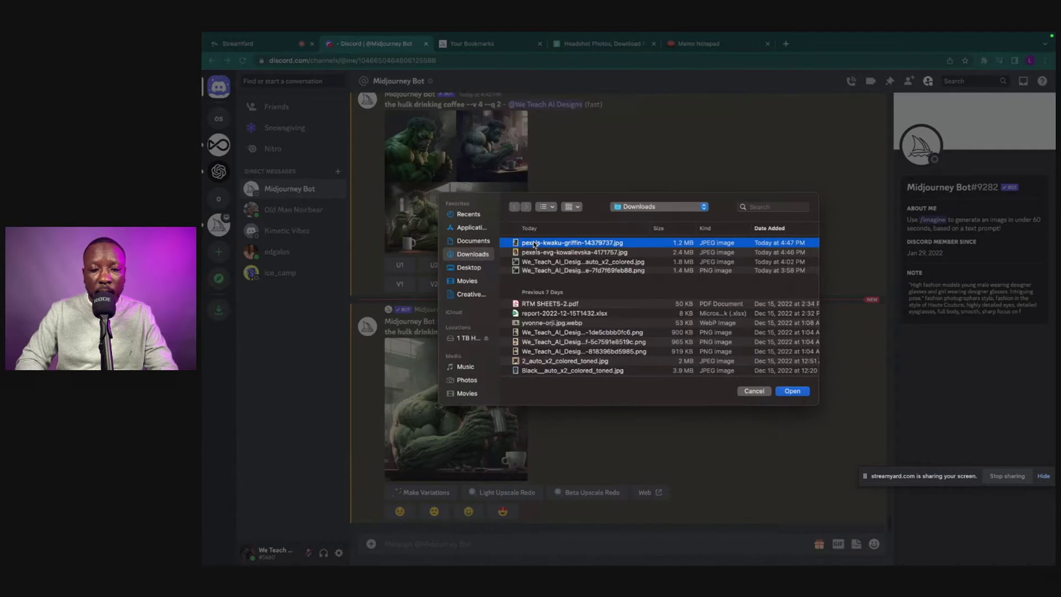
click(792, 391)
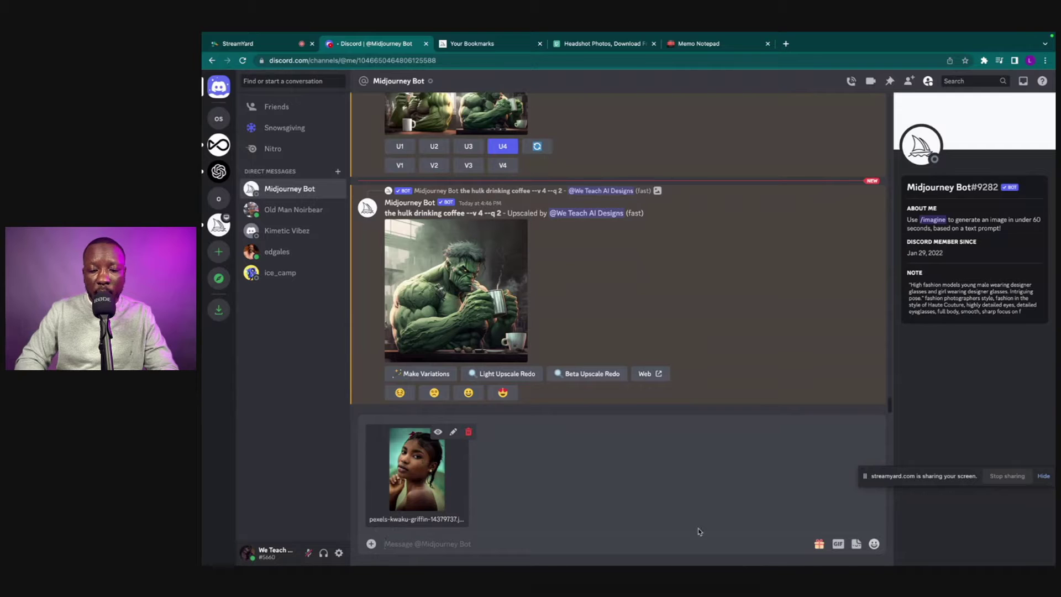
key(Return)
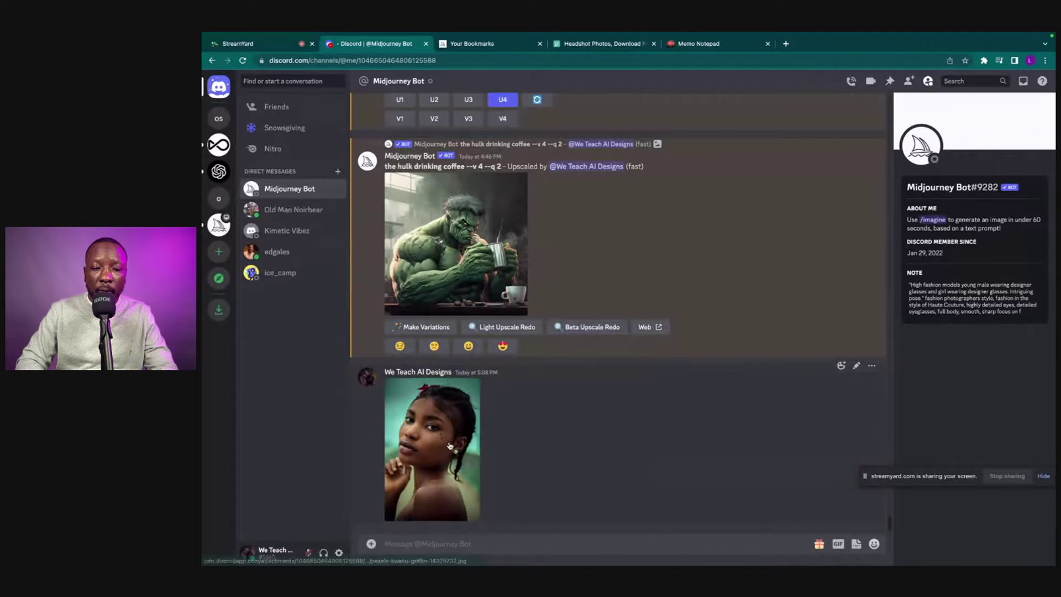
- Open the posted portrait's original image in its own tab and copy its CDN address
click(449, 445)
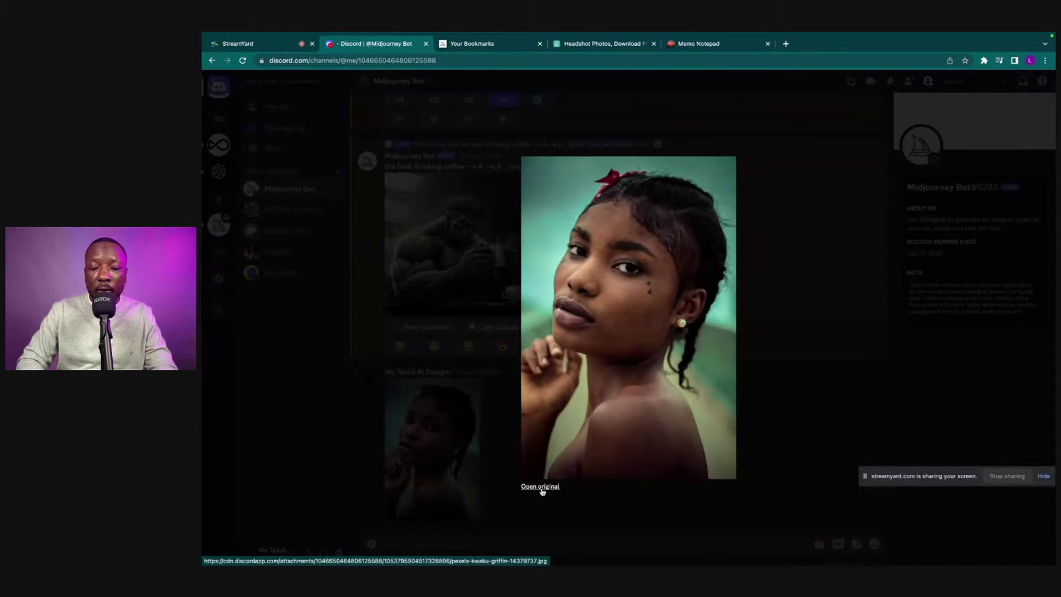
click(541, 486)
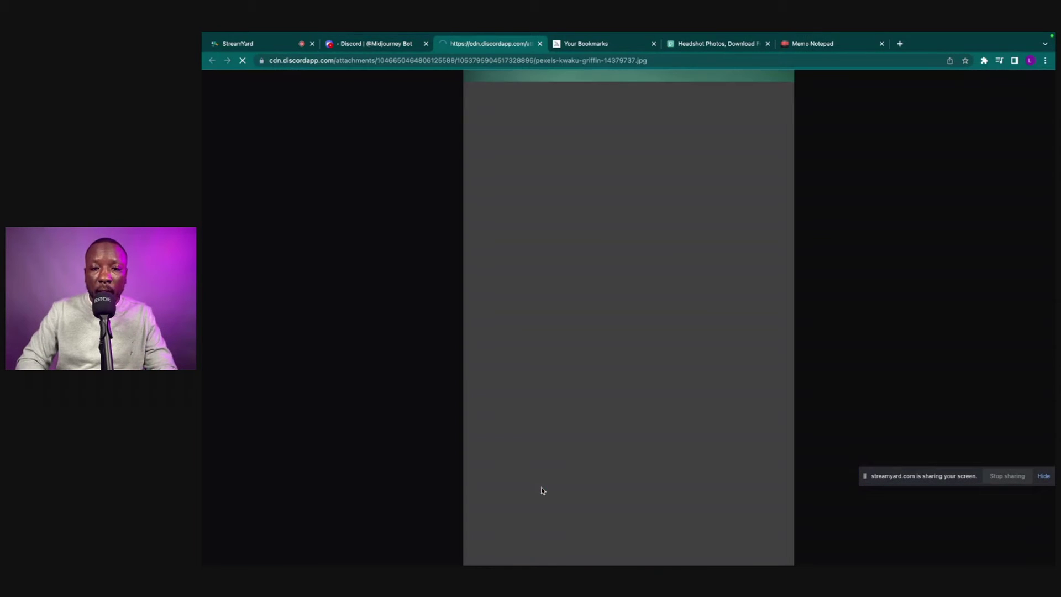
click(639, 60)
key(super+c)
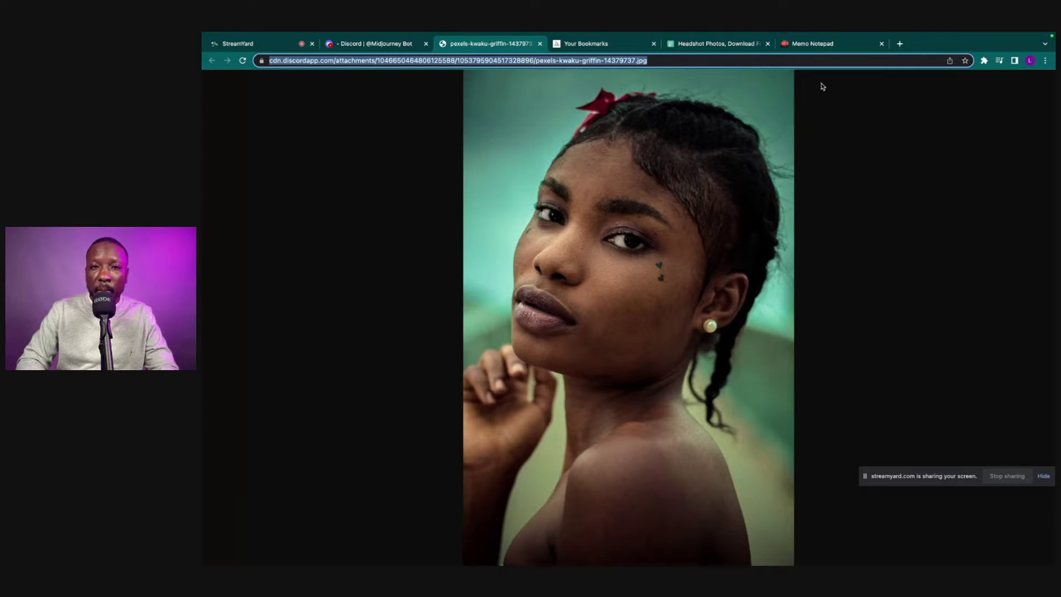
click(835, 46)
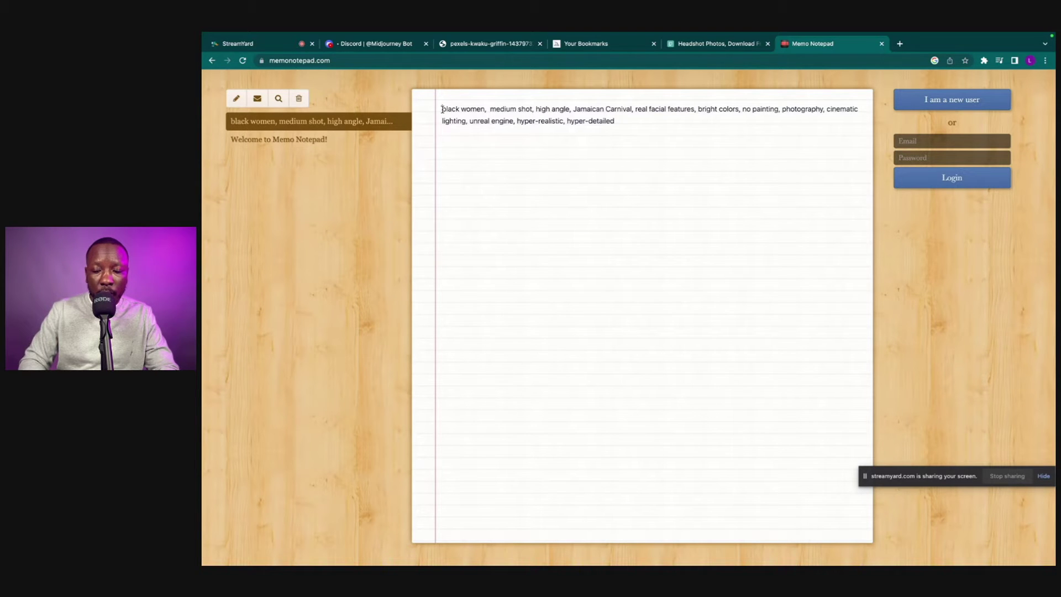
- Paste the portrait URL above the Jamaican Carnival prompt, append ', 8k', and select all the text
key(Return)
key(Return)
key(Return)
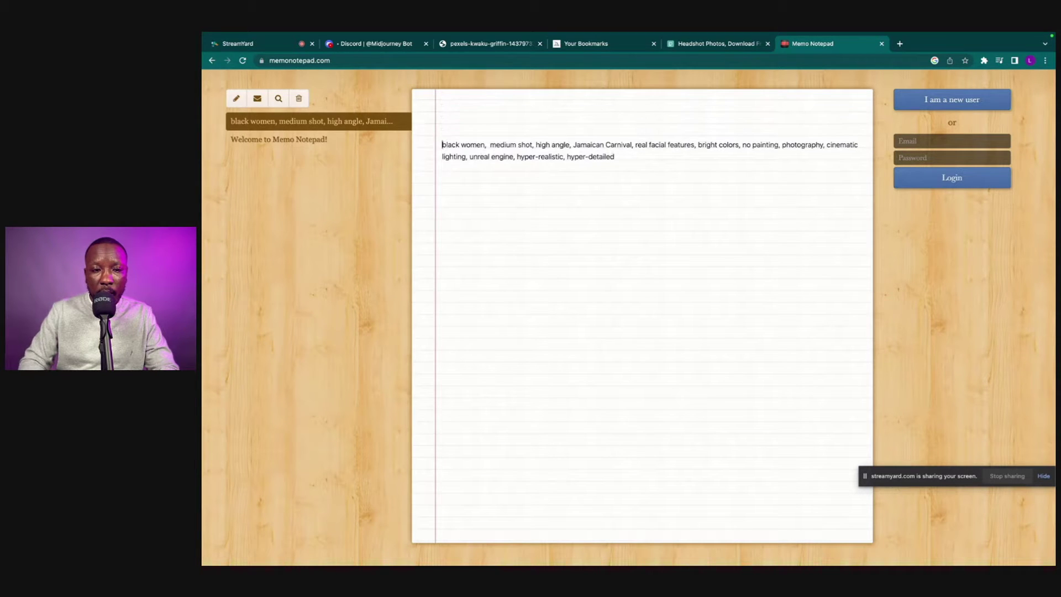
key(super+v)
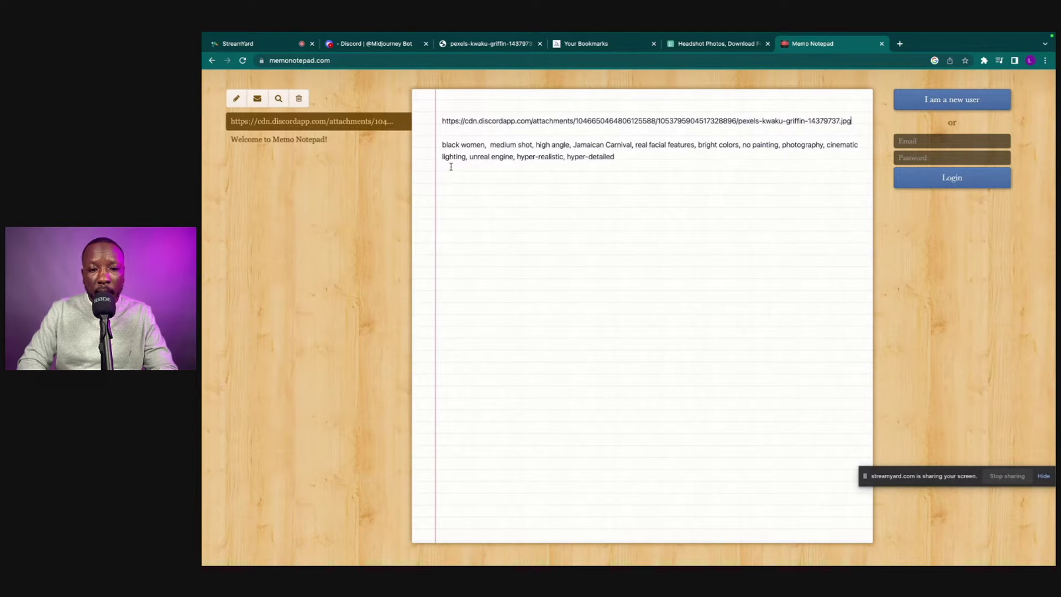
click(622, 156)
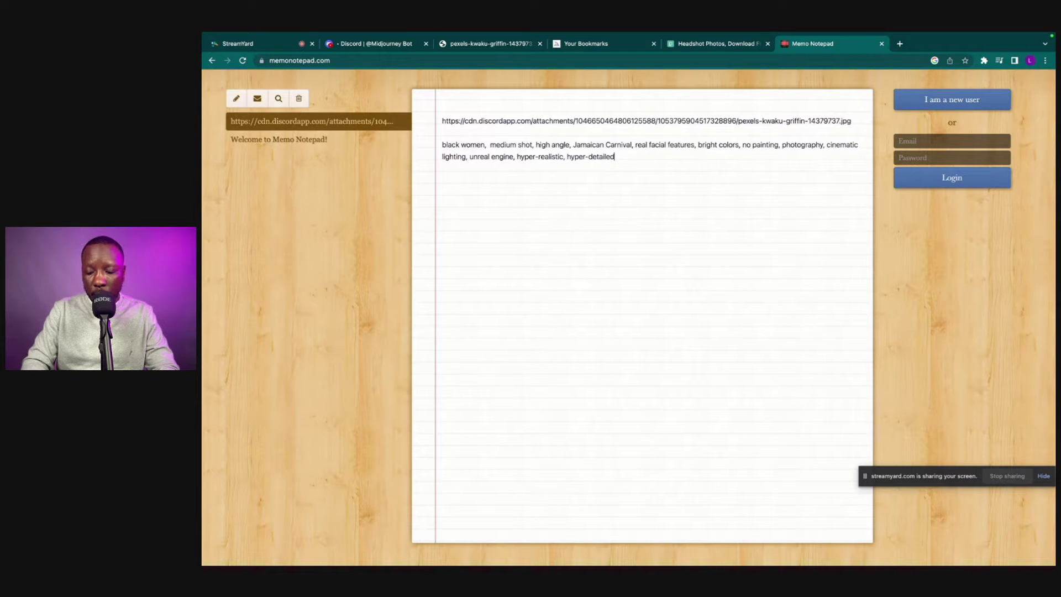
text(, 8k)
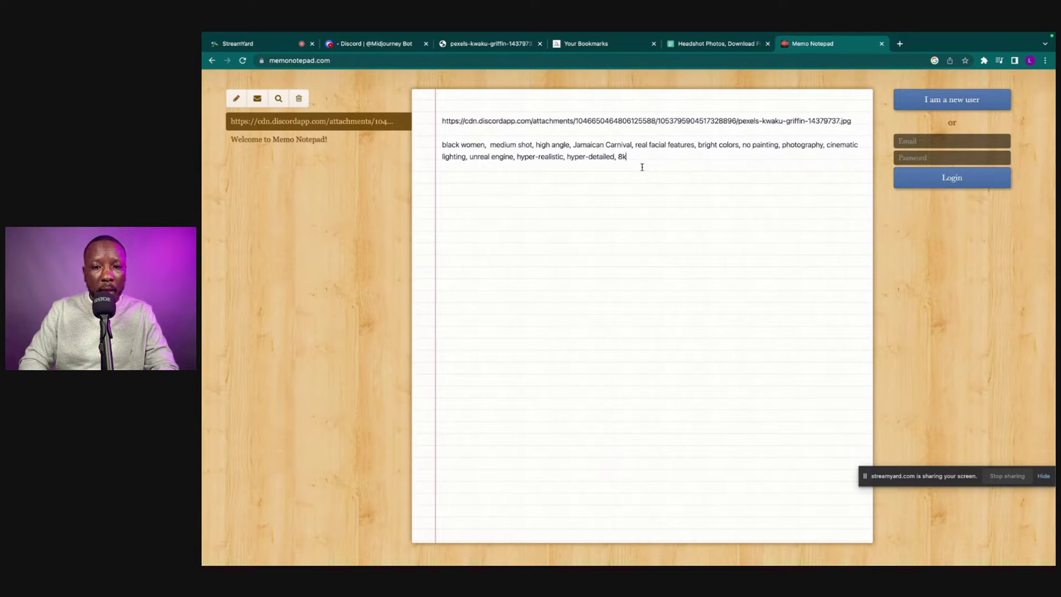
drag(650, 156, 435, 122)
key(super+c)
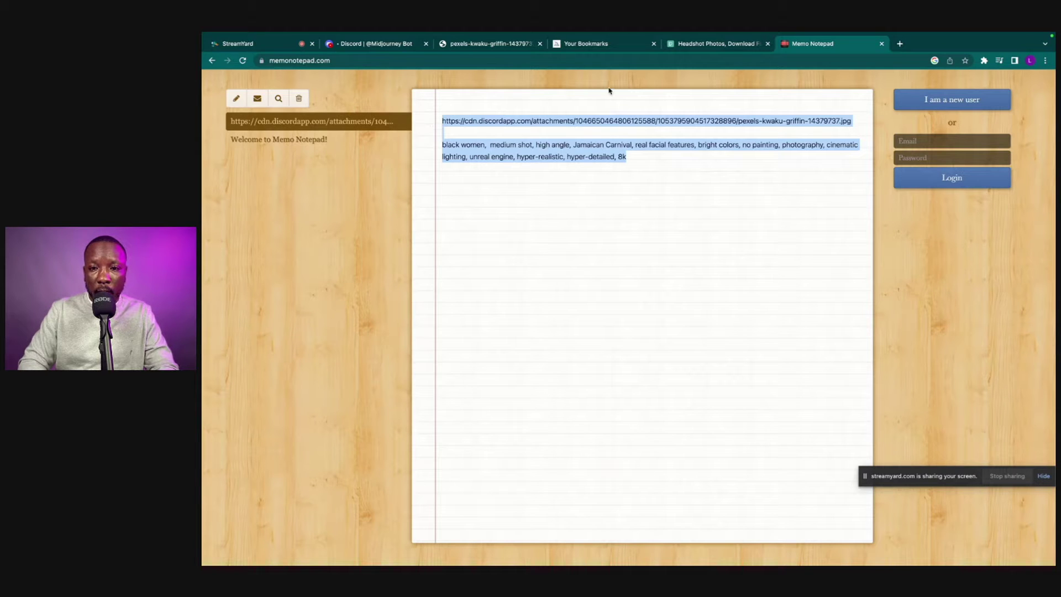
- Submit a /imagine request with the portrait URL and Jamaican Carnival prompt to Midjourney Bot
click(490, 44)
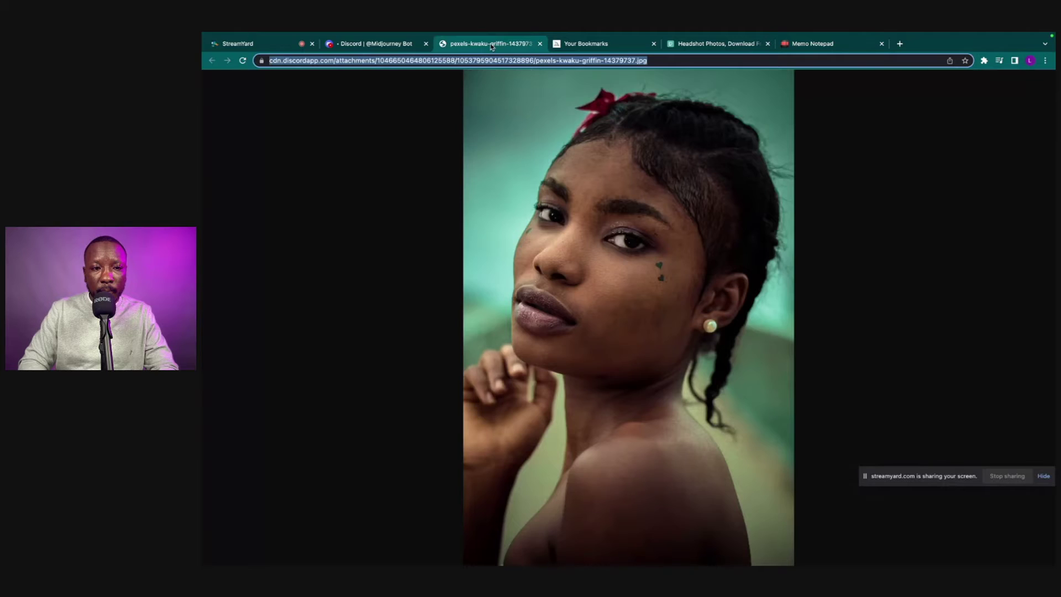
click(384, 44)
click(472, 281)
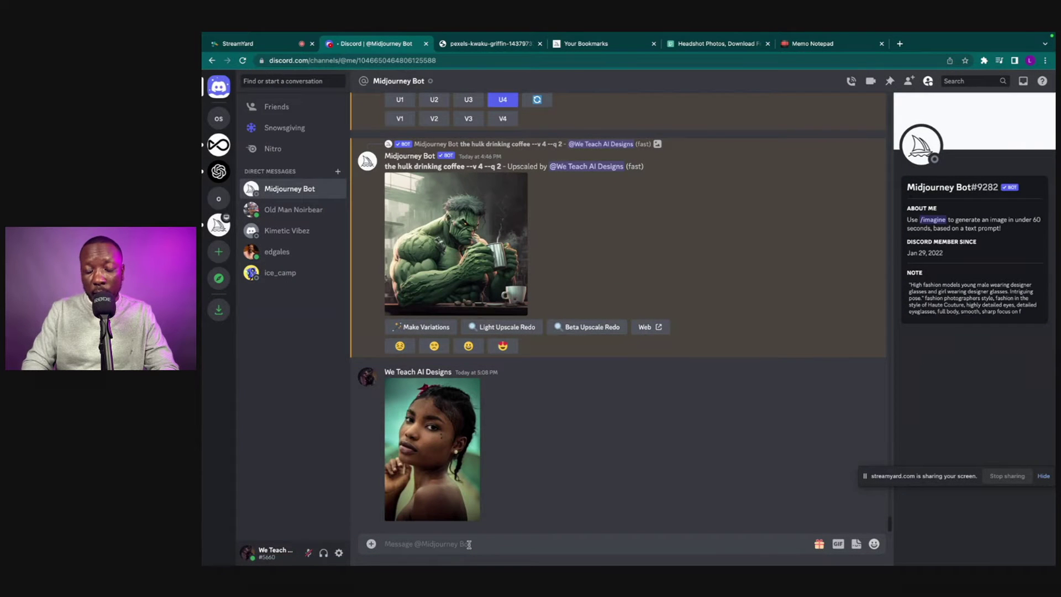
text(/)
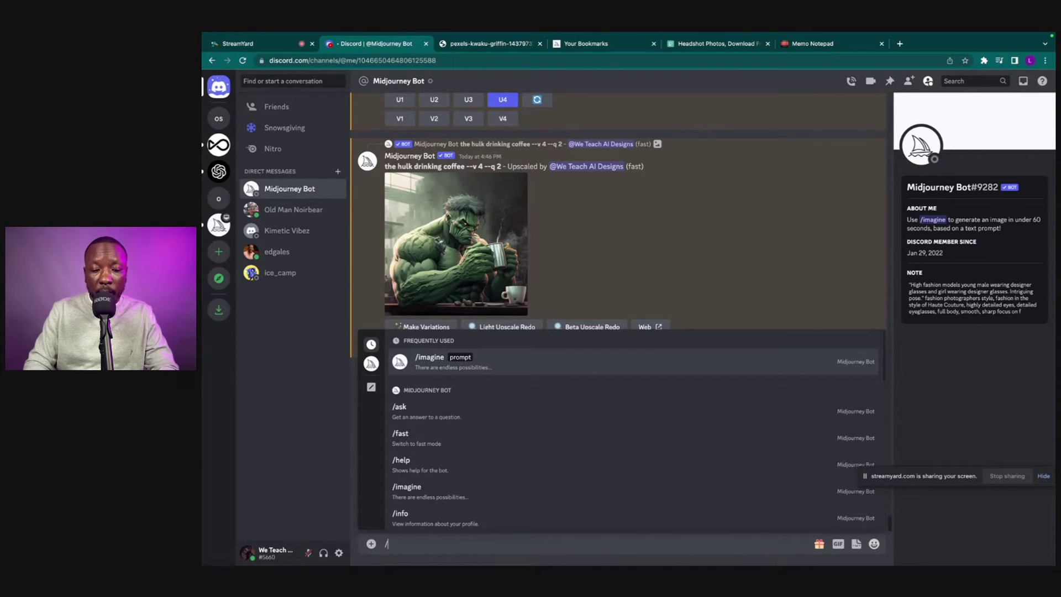
key(Return)
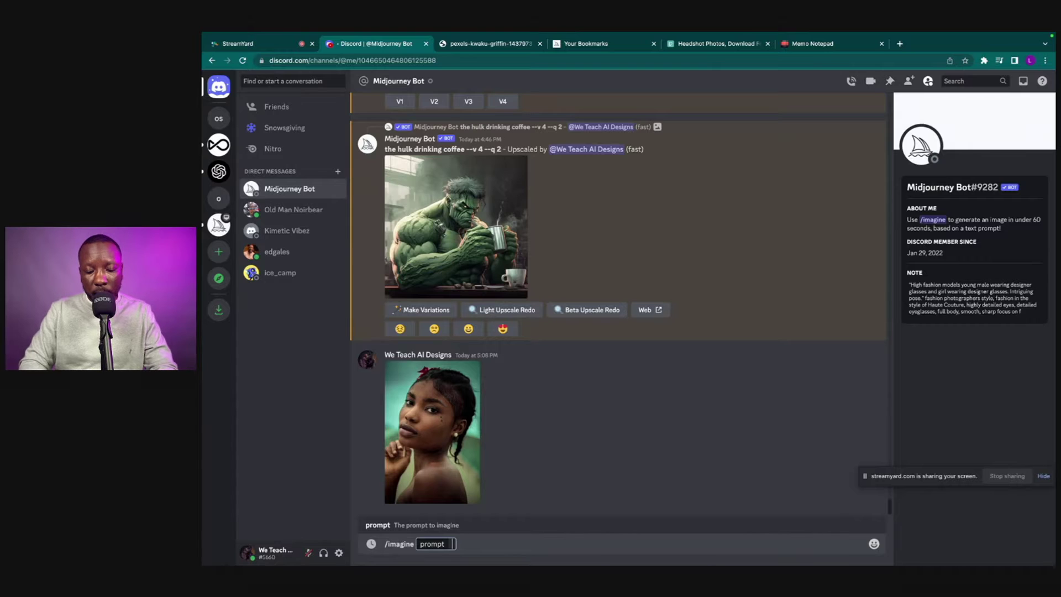
key(super+v)
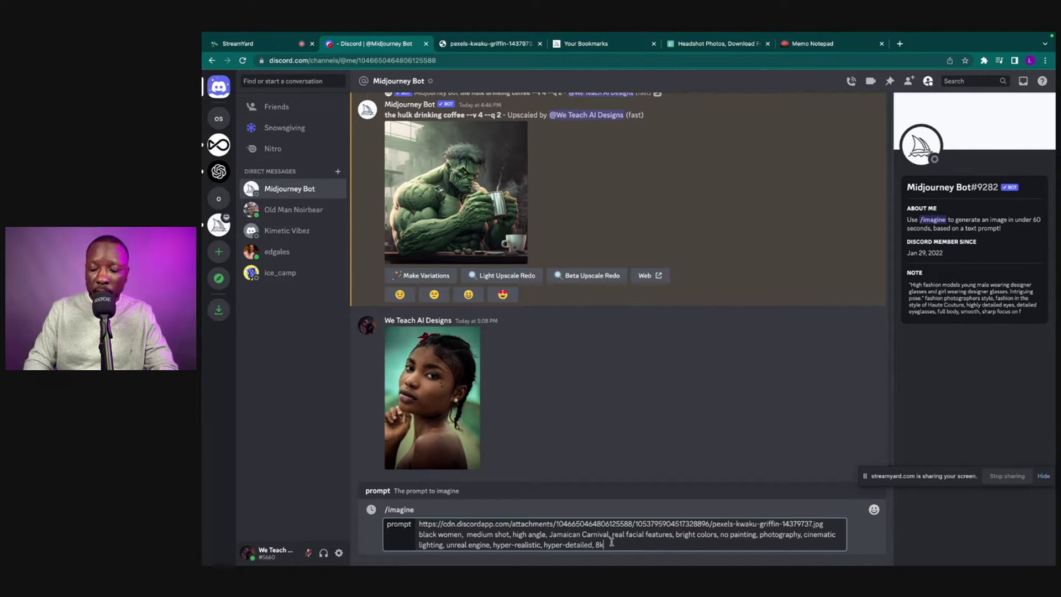
key(Return)
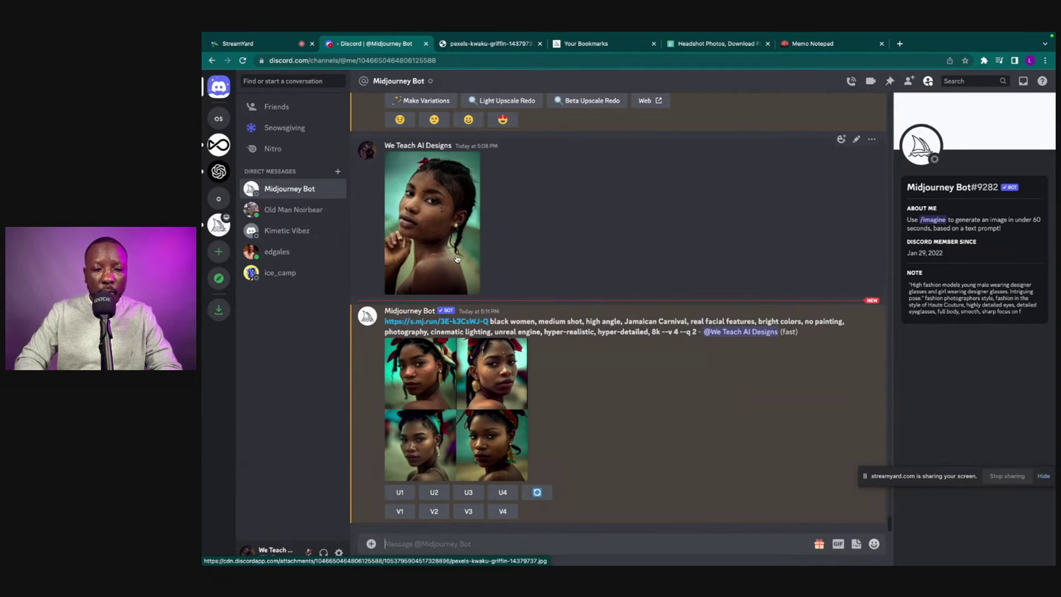
- Enlarge the uploaded braided-hair reference photo to compare it with the generated grid
click(432, 222)
click(768, 332)
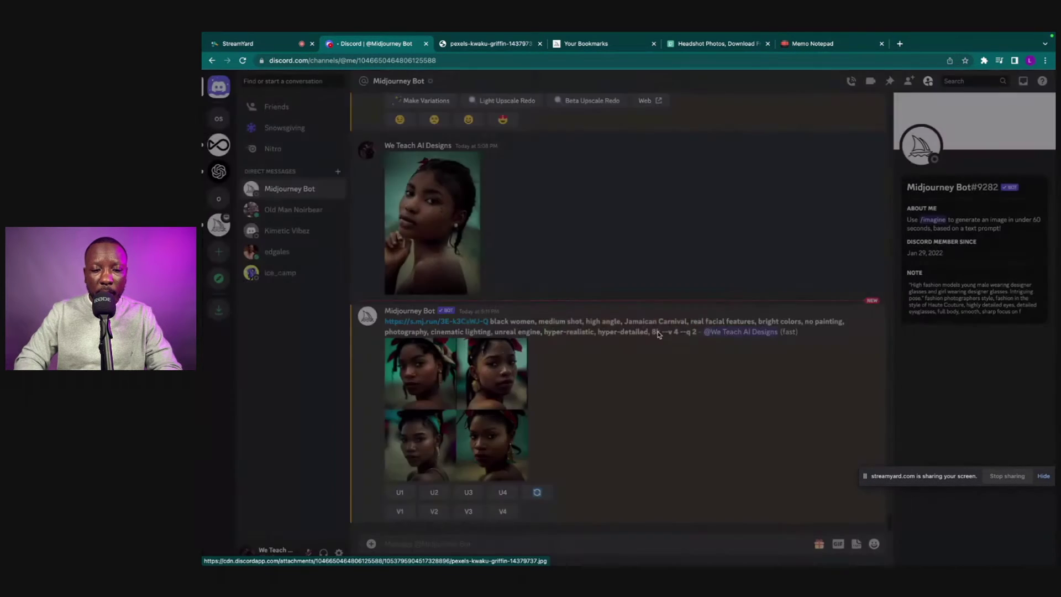
click(470, 394)
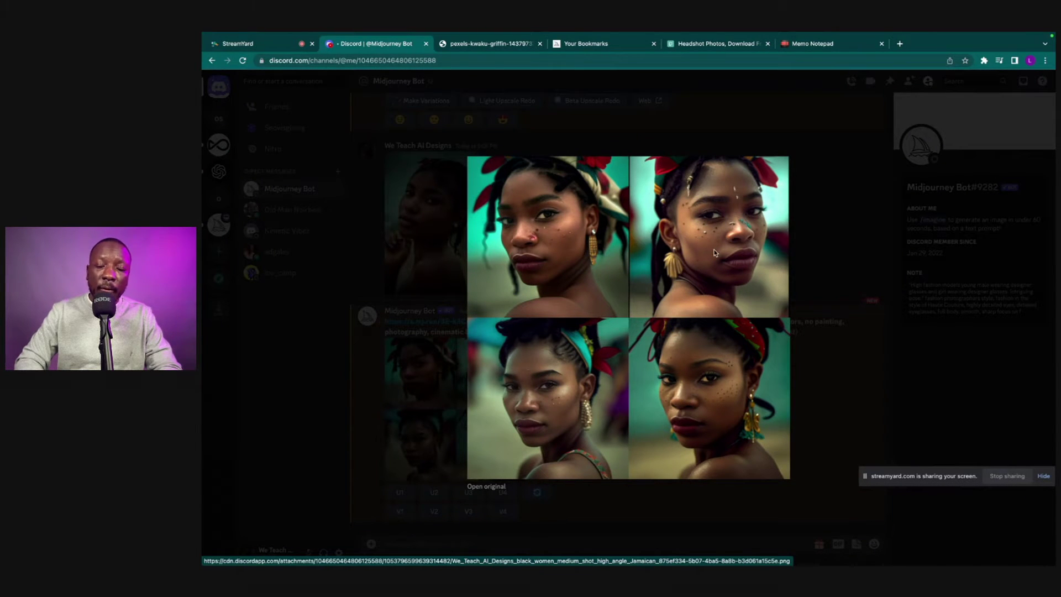
click(447, 322)
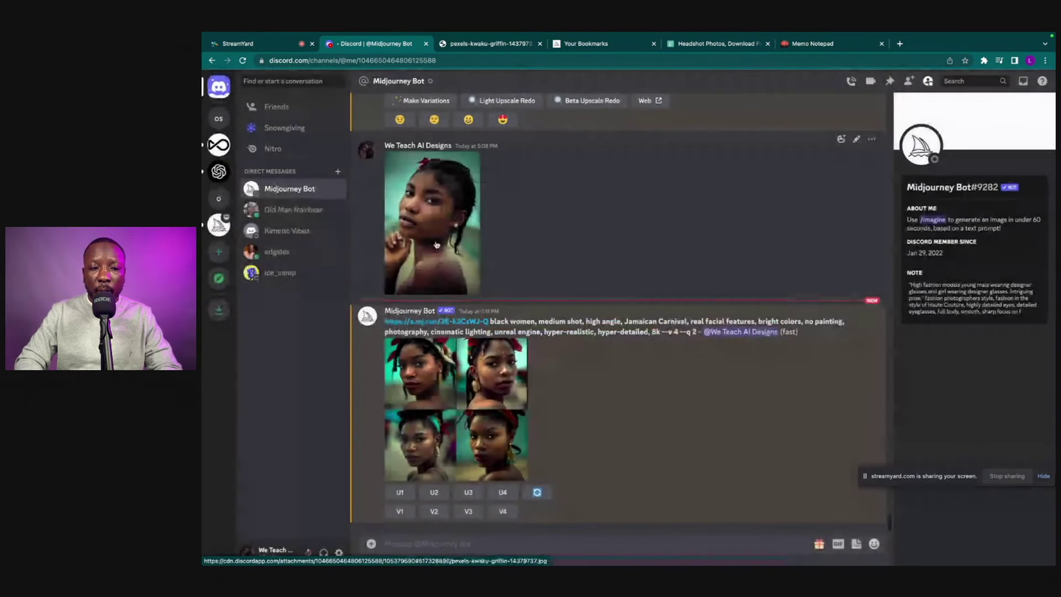
click(437, 244)
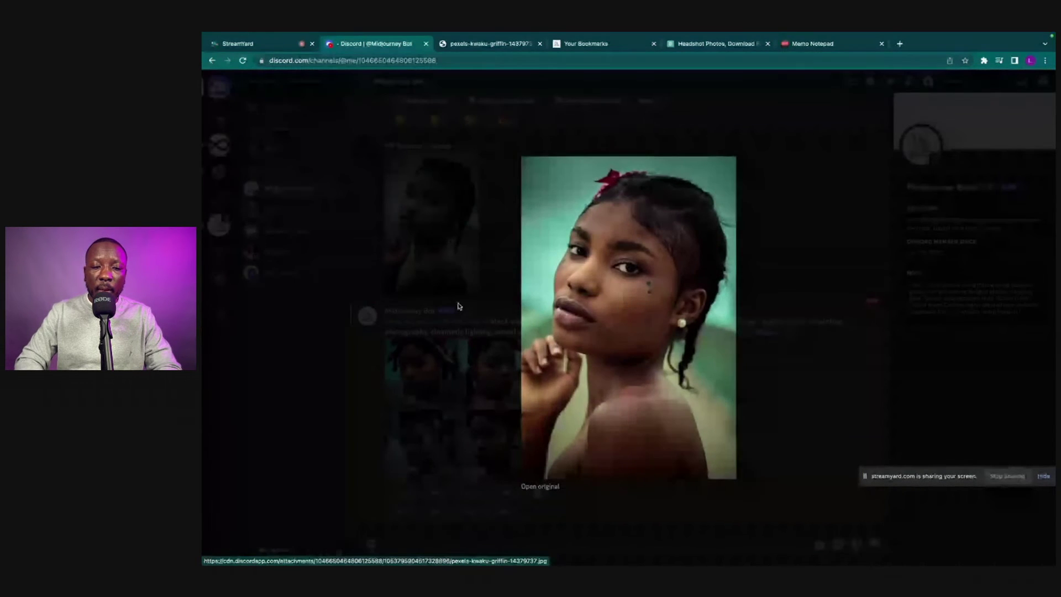
click(457, 306)
click(457, 379)
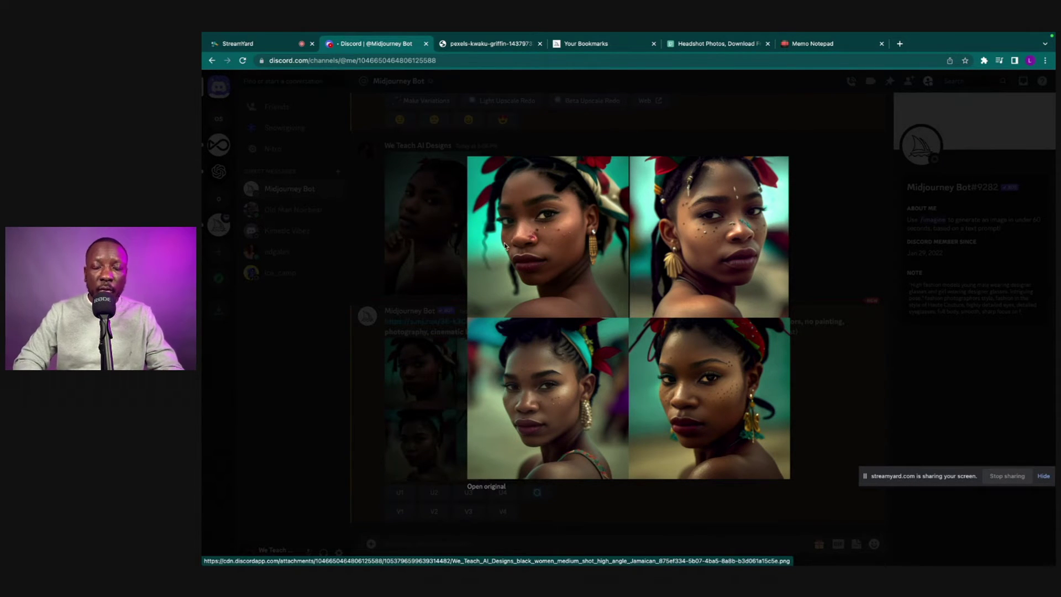
click(454, 256)
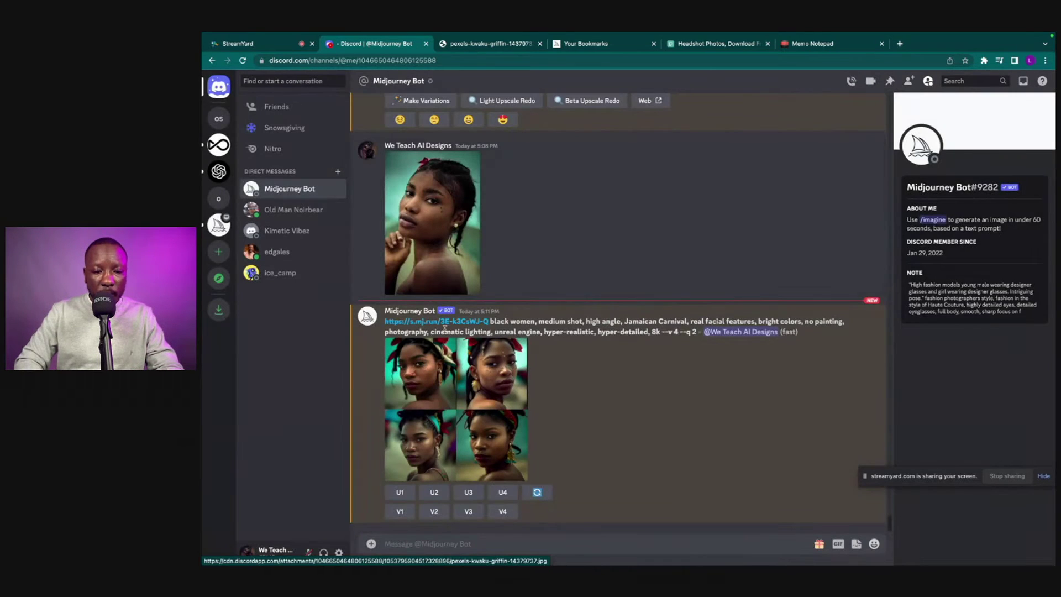
click(424, 378)
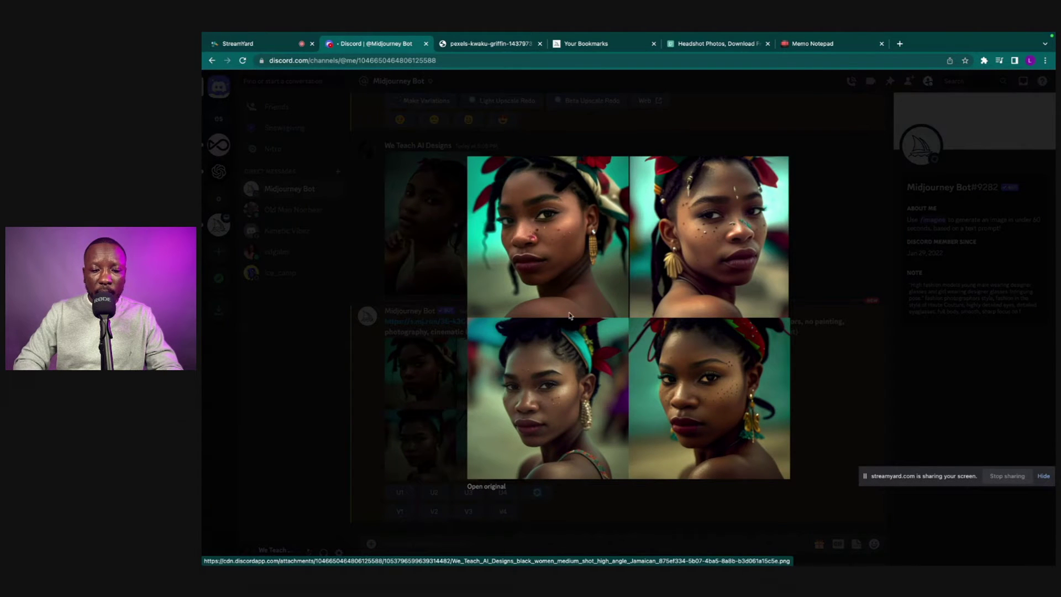
click(429, 306)
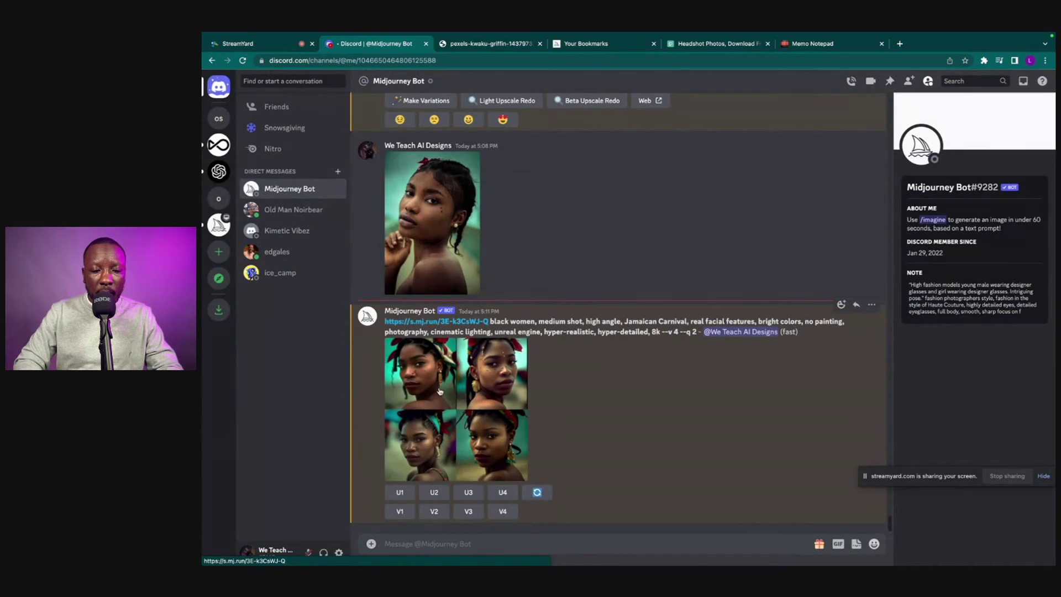
- Upscale grid images U1 and U2, and submit V2 variations of the second portrait
click(400, 492)
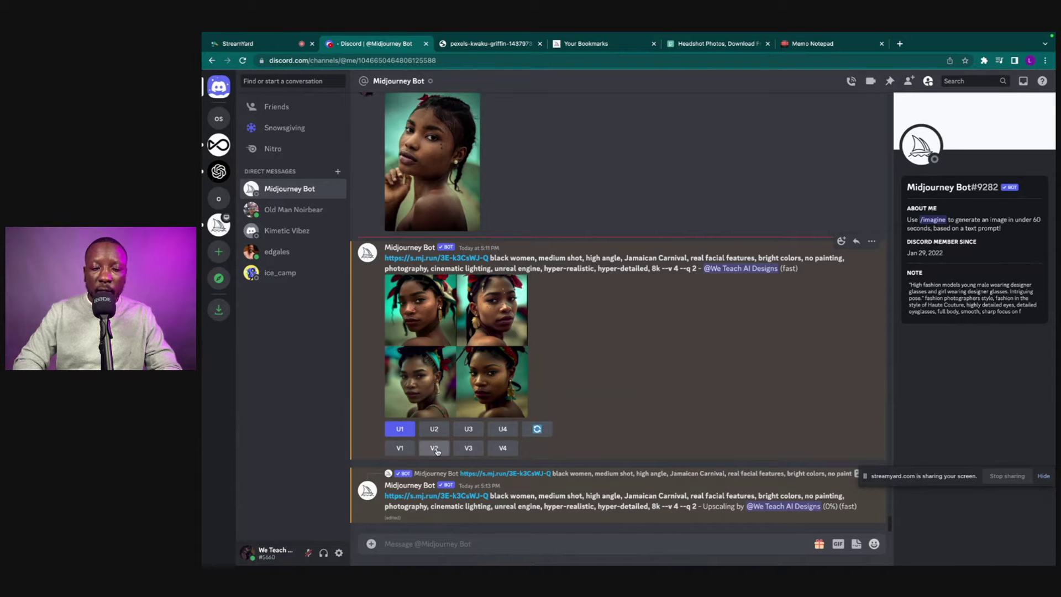
click(435, 430)
click(441, 387)
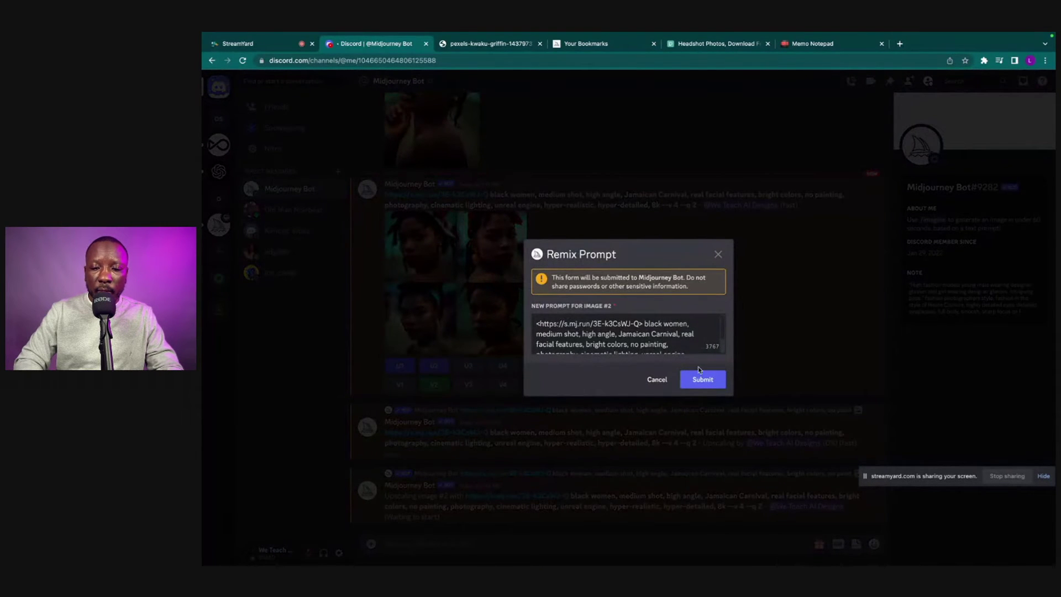
click(708, 382)
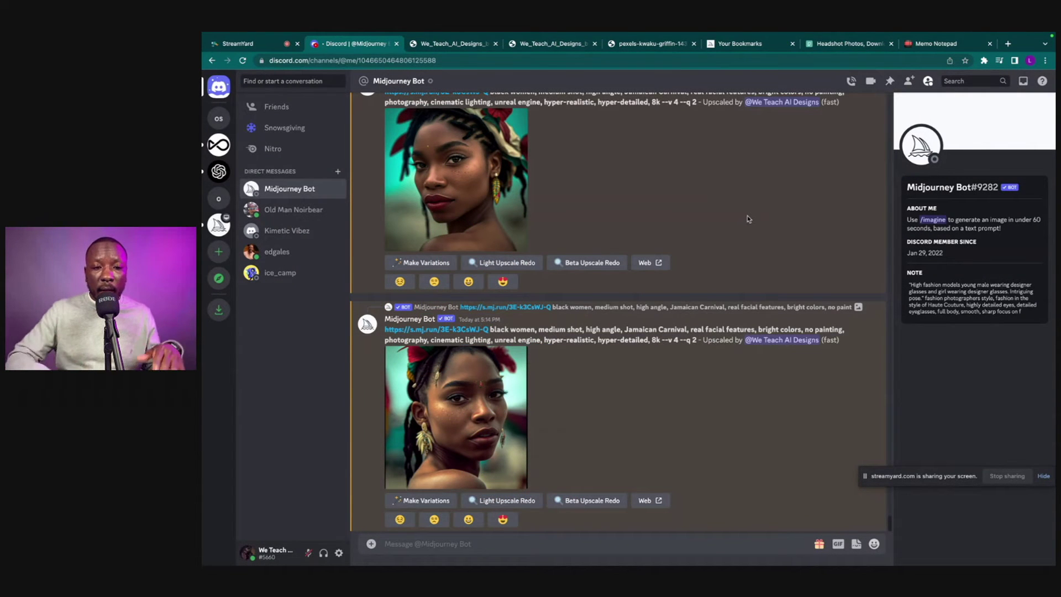
scroll(628, 218, down, 1)
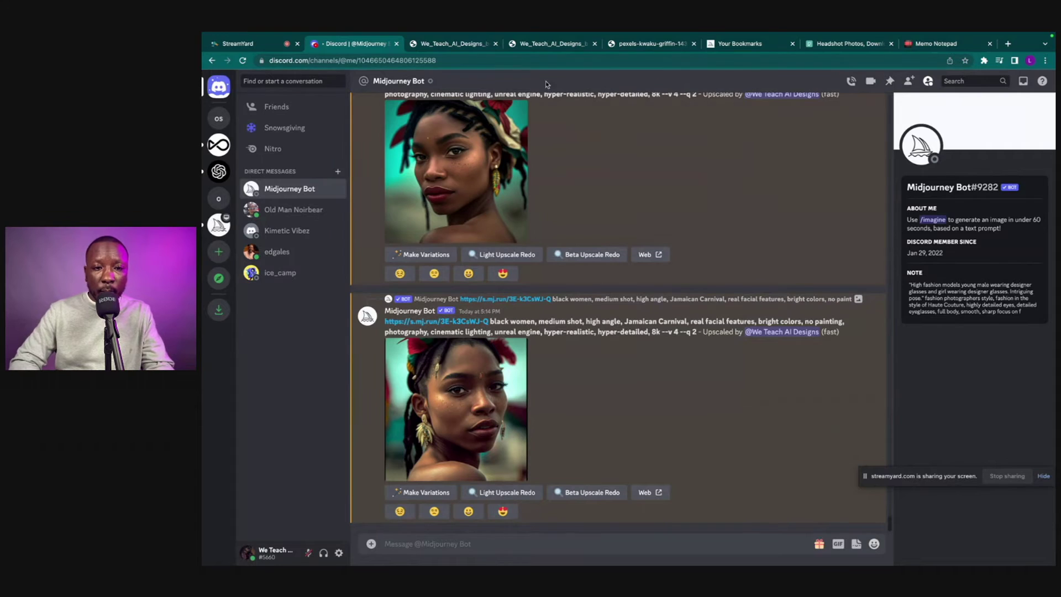
- Flip between the headwrap and gold-earring upscaled portraits and the Pexels reference photo
click(463, 47)
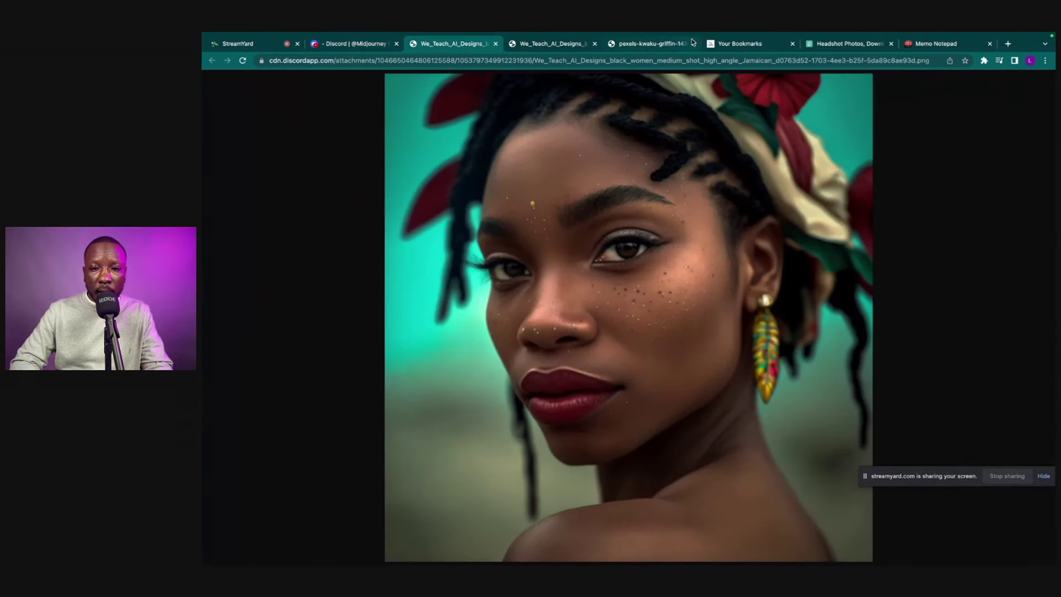
click(673, 44)
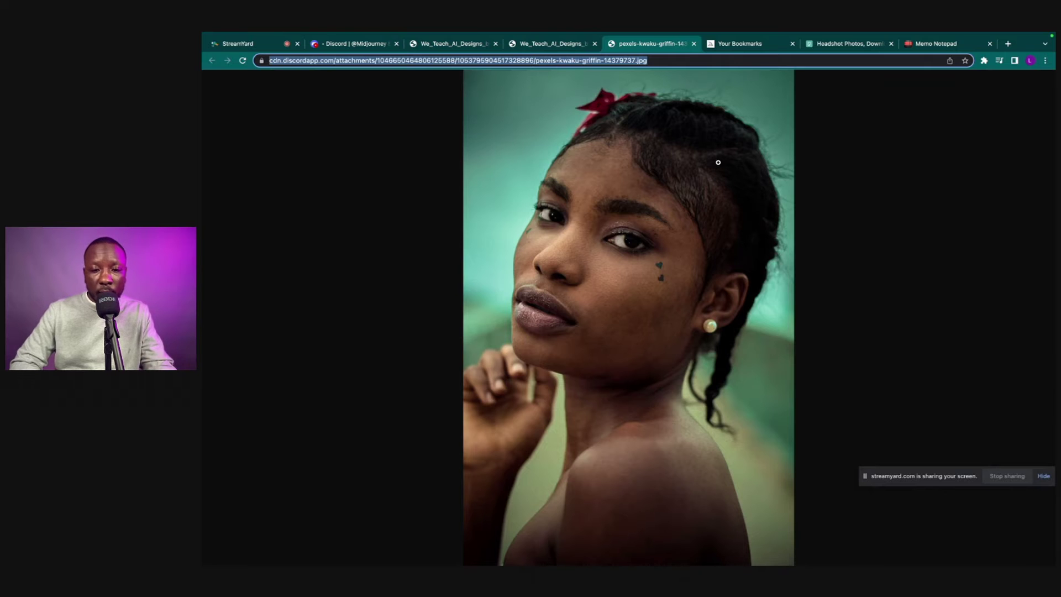
click(552, 44)
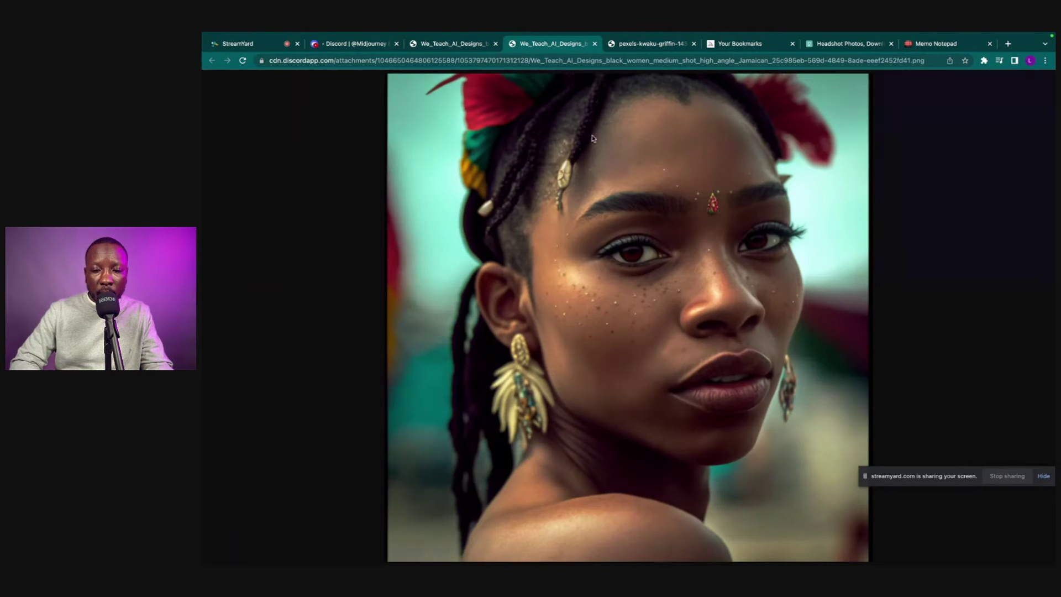
click(456, 44)
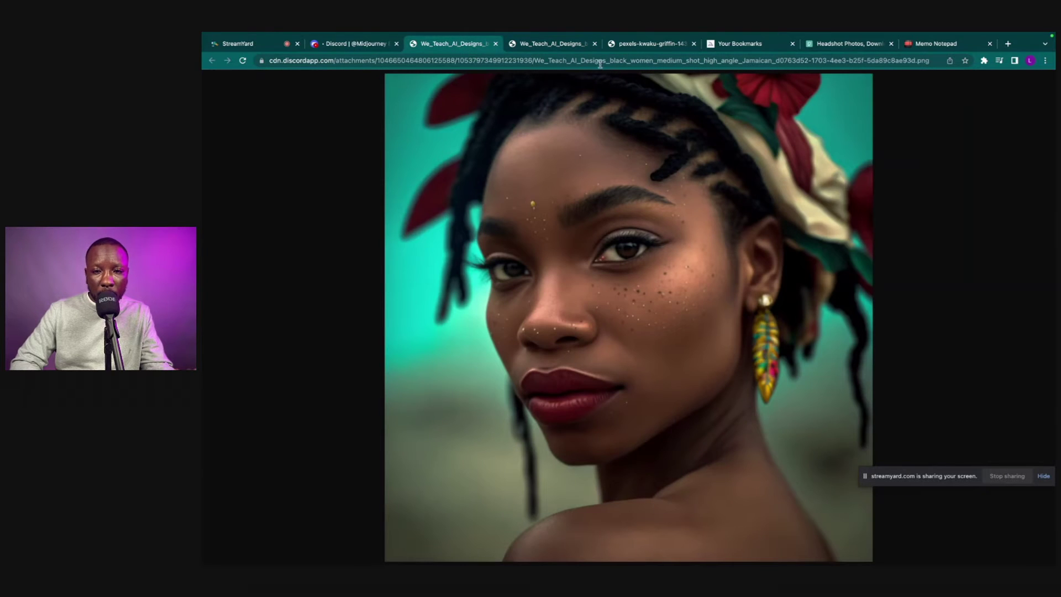
click(649, 43)
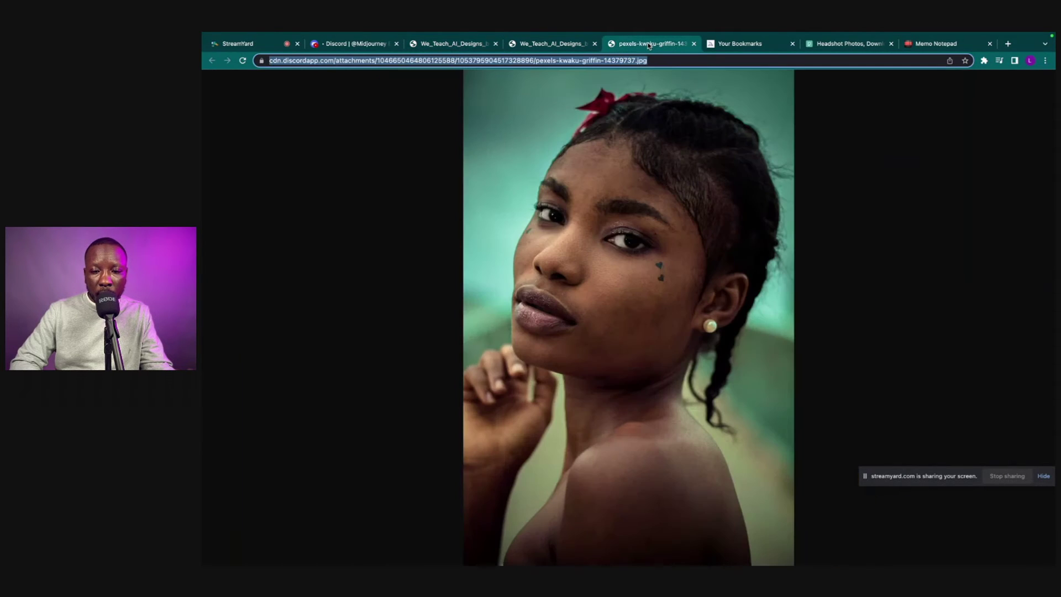
click(467, 44)
click(661, 48)
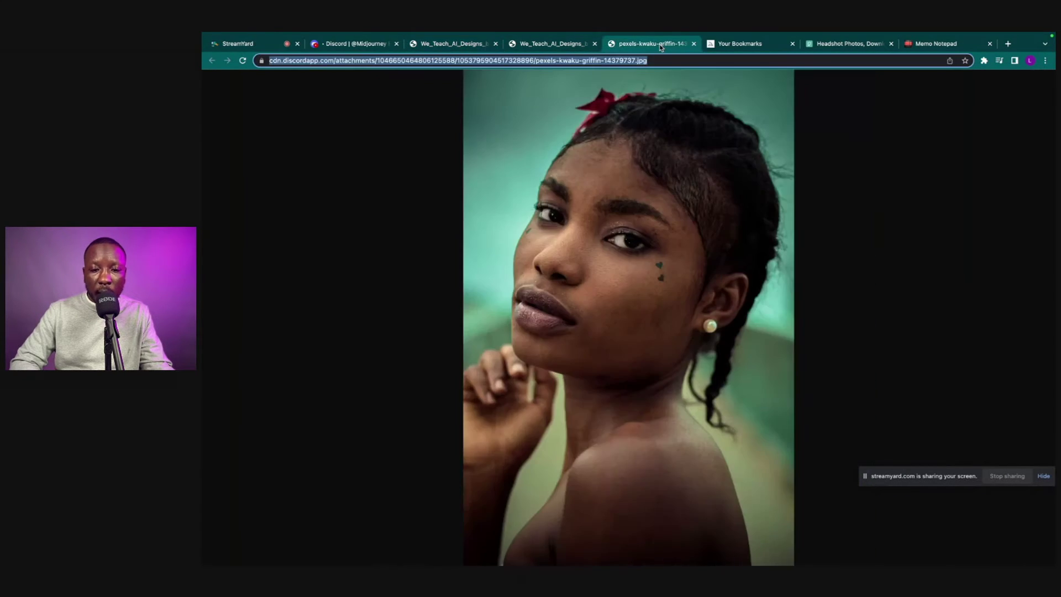
click(478, 44)
click(665, 43)
click(550, 46)
click(651, 44)
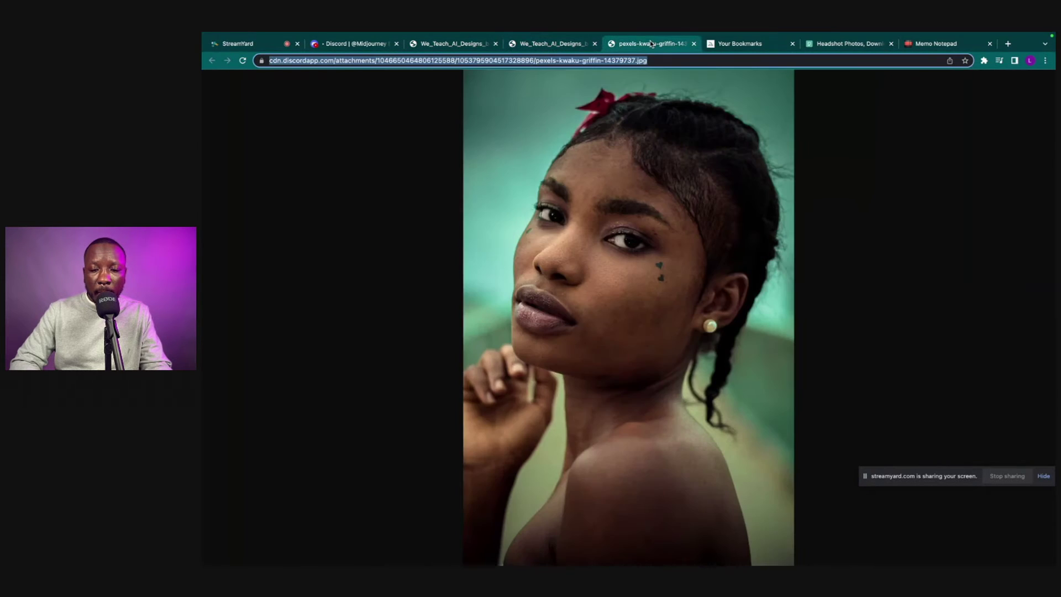
click(535, 49)
click(464, 49)
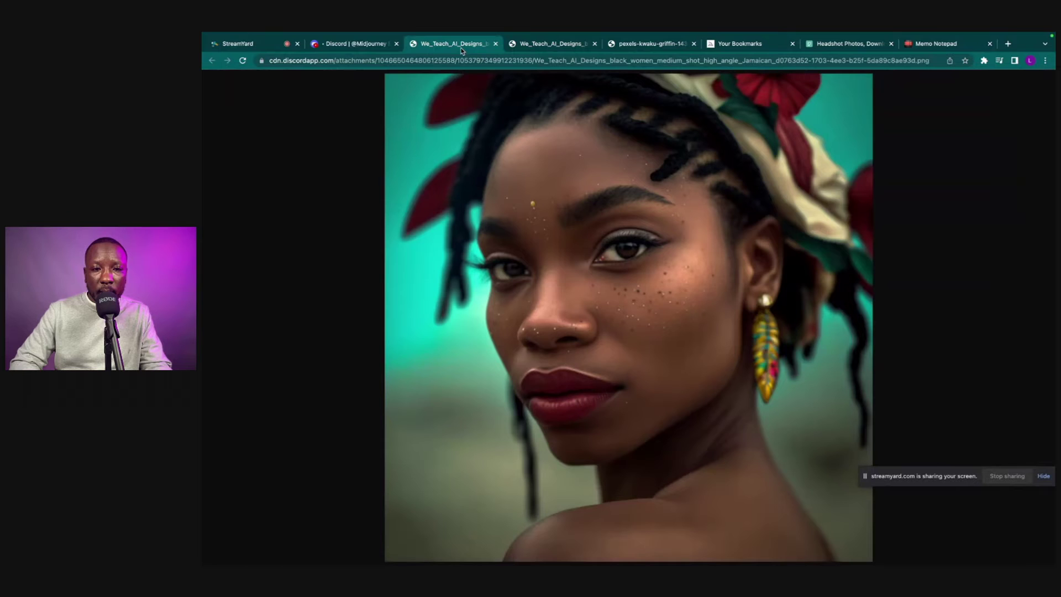
click(572, 49)
click(636, 46)
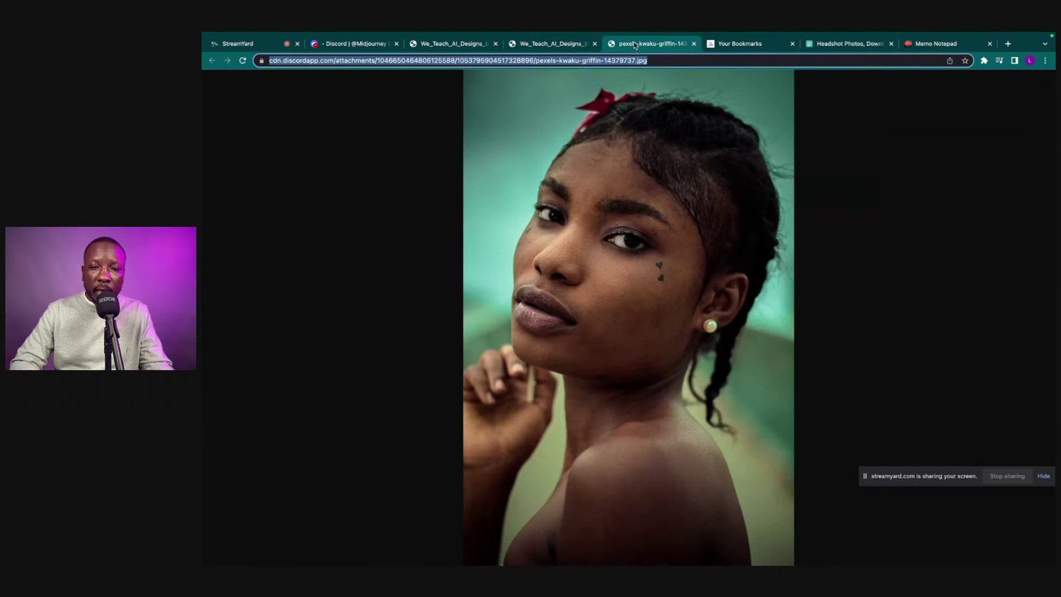
click(550, 45)
click(460, 45)
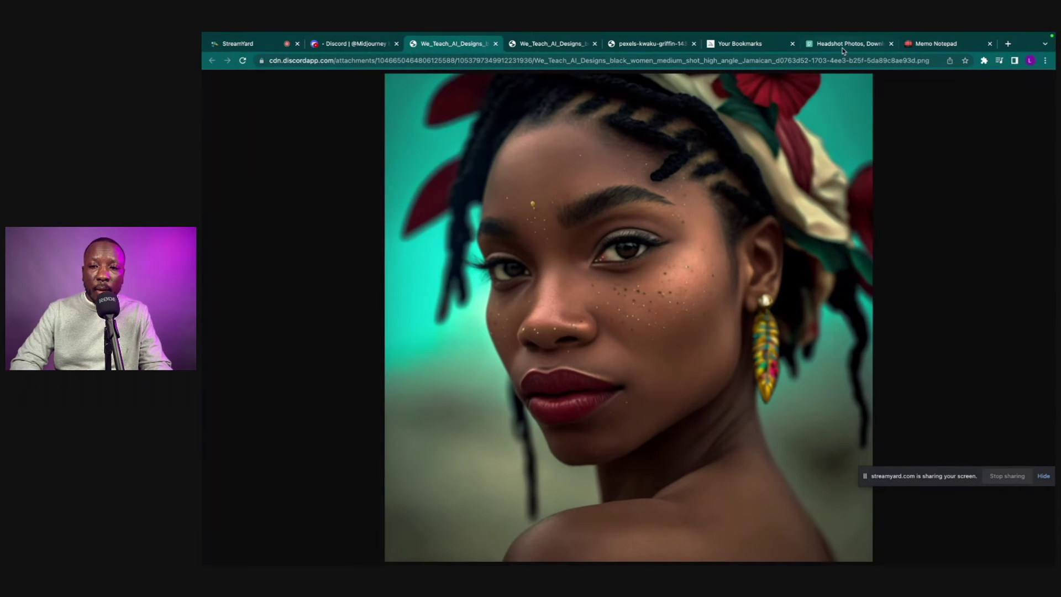
click(844, 51)
- Search Pexels for portrait photos via the tag chip, then return to the gold-earring upscaled portrait
scroll(643, 123, up, 1)
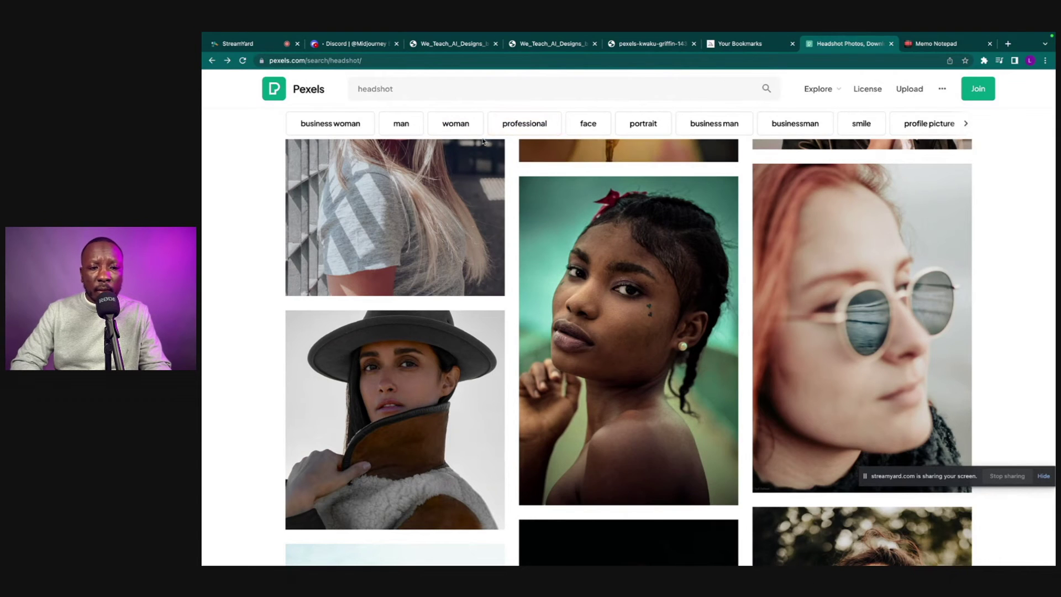
click(636, 125)
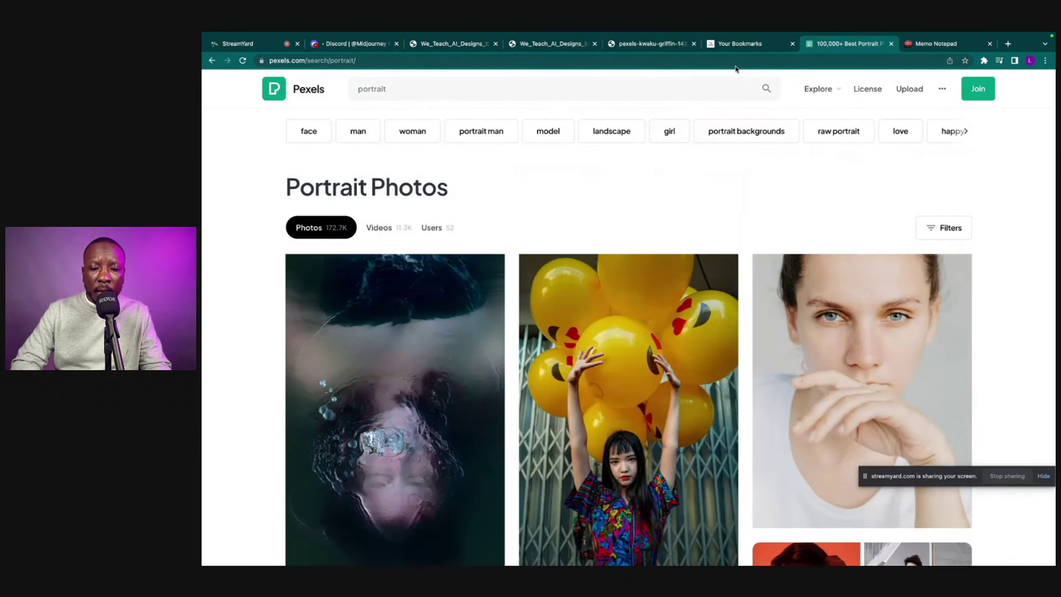
click(744, 48)
click(650, 48)
click(535, 47)
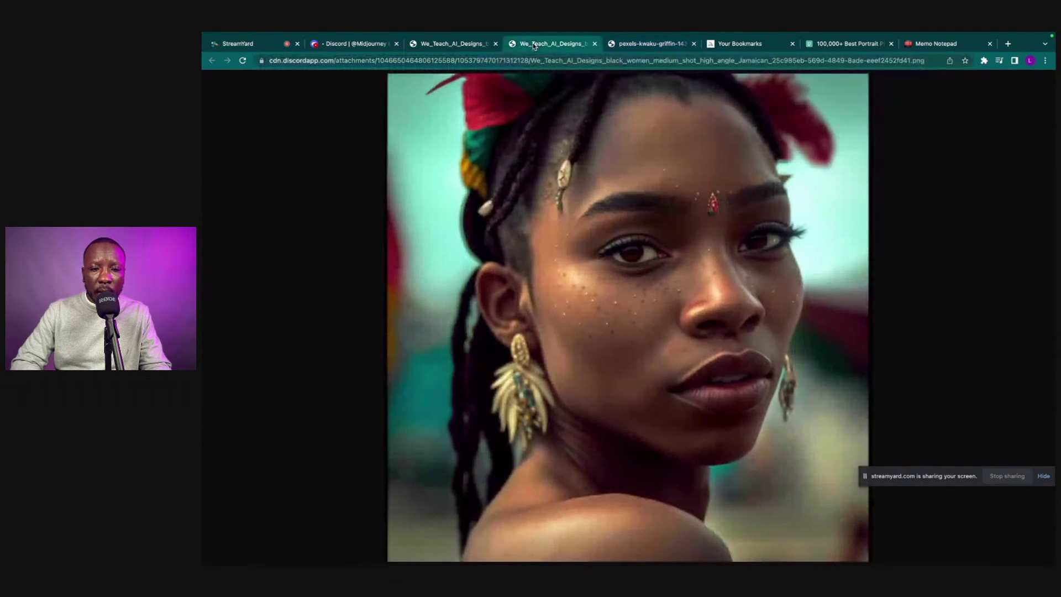
- Return to the Midjourney Bot chat and scroll up to the two upscaled Carnival portraits
click(452, 50)
click(360, 49)
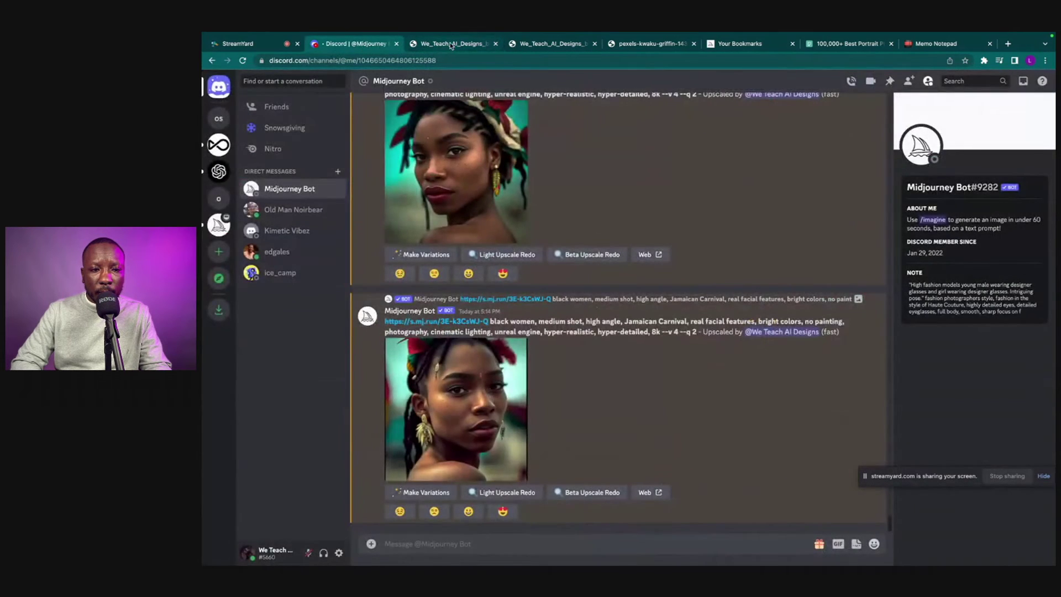
click(451, 46)
click(362, 47)
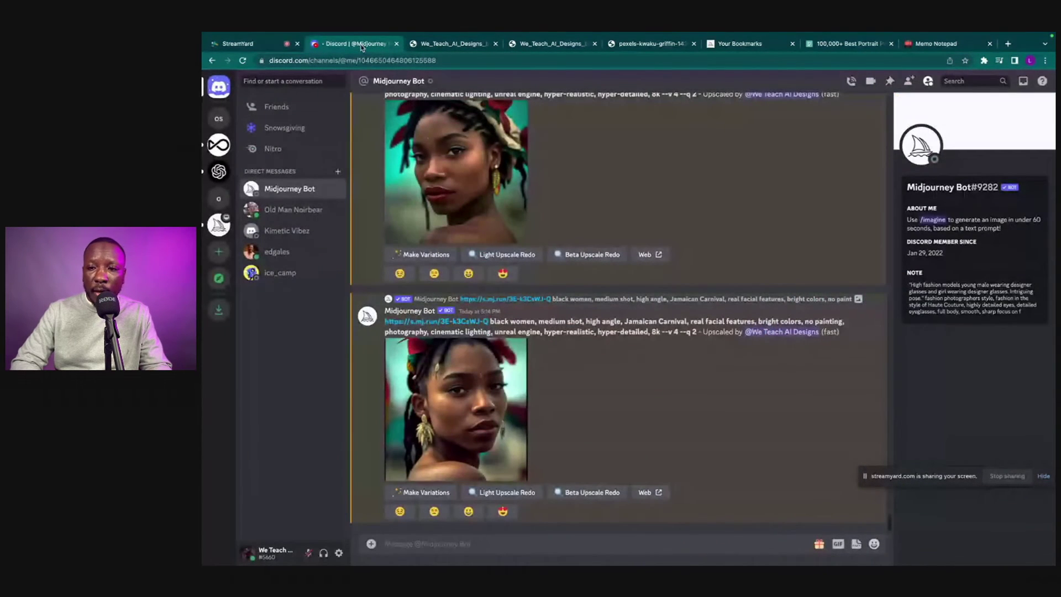
scroll(447, 233, up, 3)
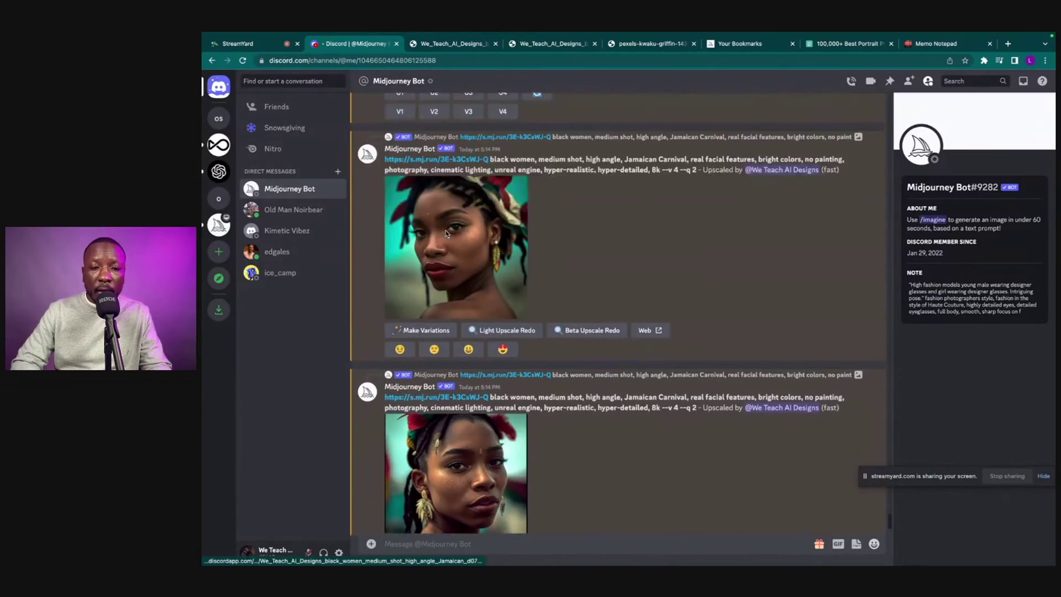